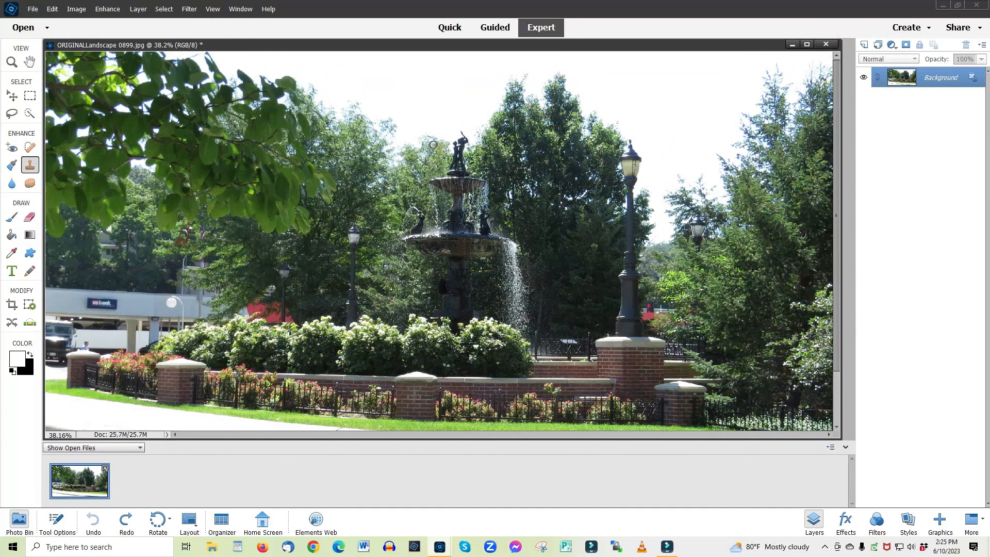
Step: Open the Perfect Landscape guided edit from the Special Edits category
click(494, 29)
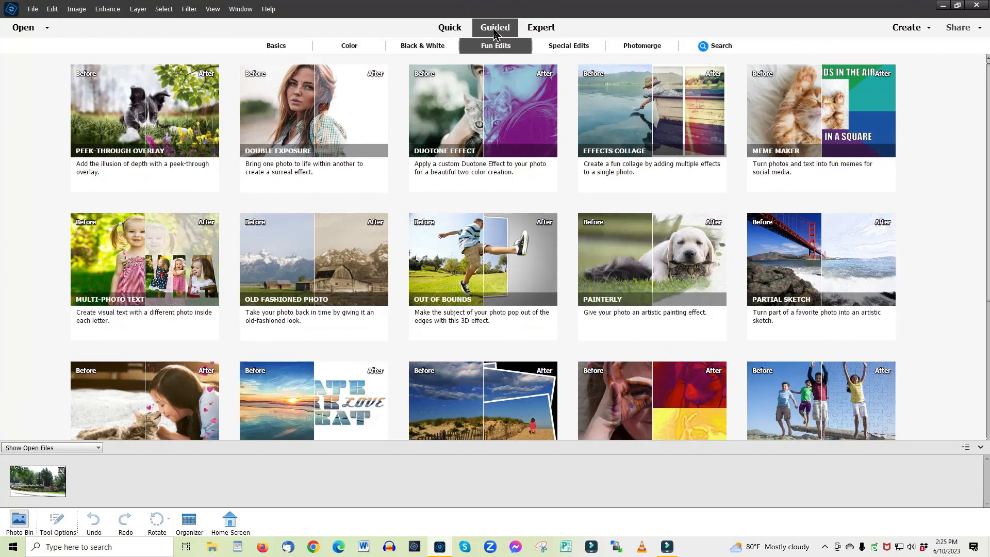
click(573, 49)
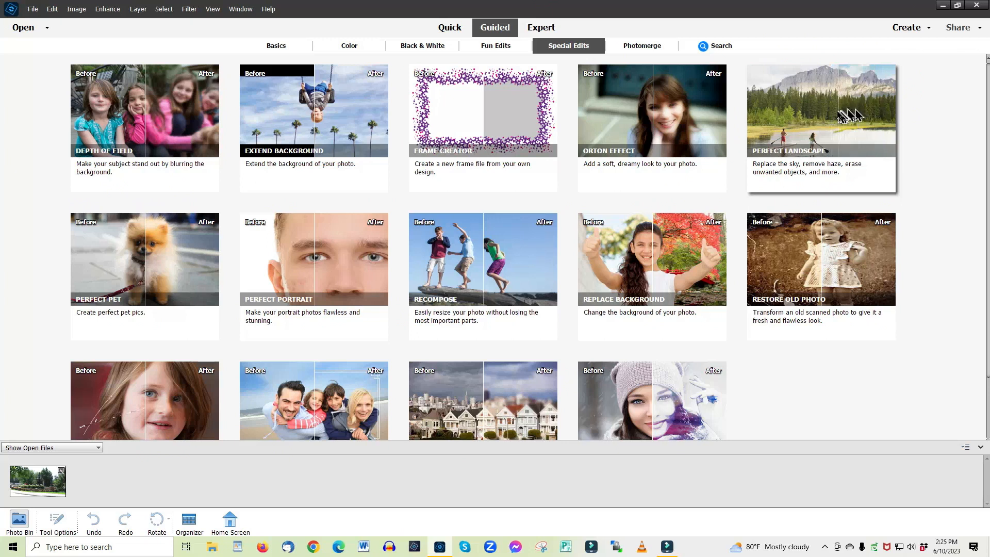
click(820, 115)
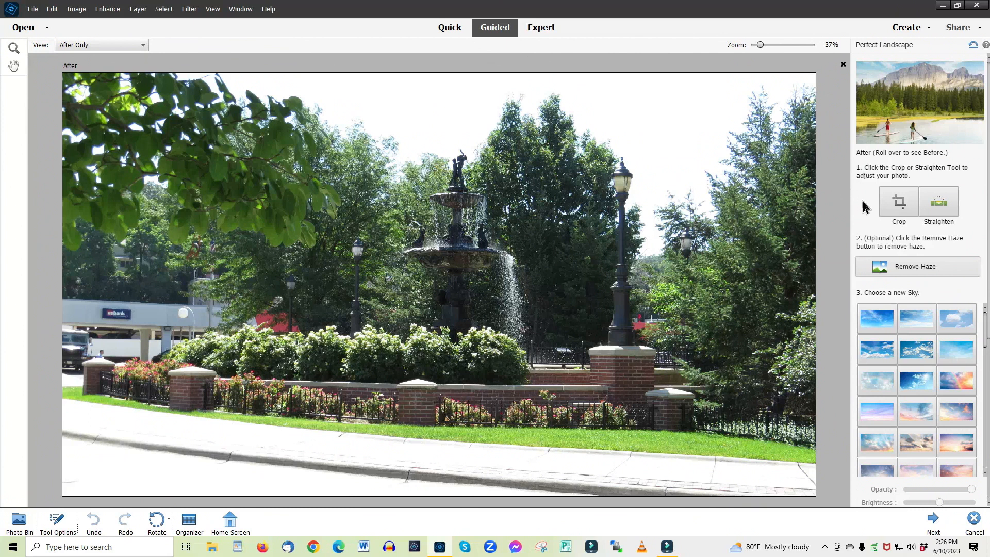
Step: Crop the photo, keeping its full upper edge, trimming both sides, and cutting away the street below the strip of grass
click(897, 206)
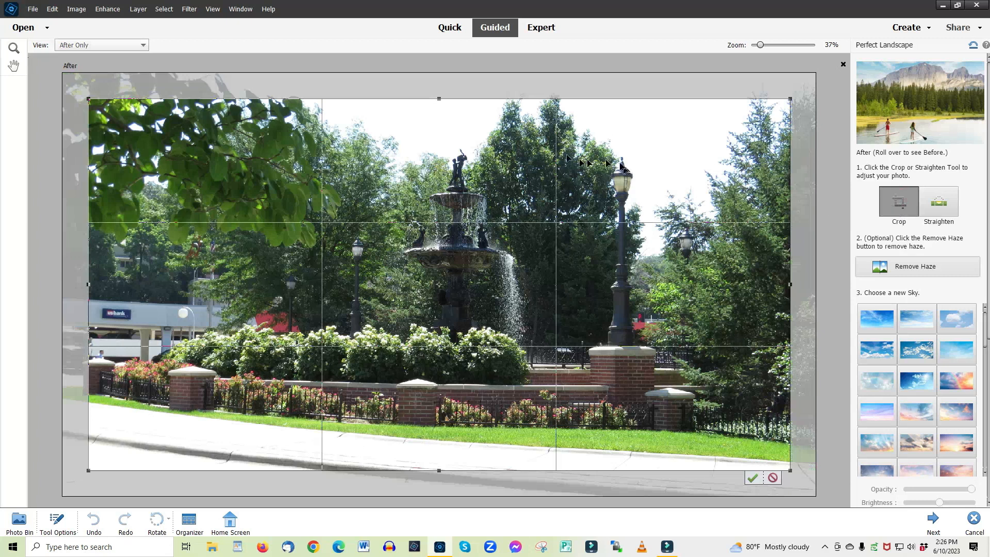
drag(439, 96, 441, 74)
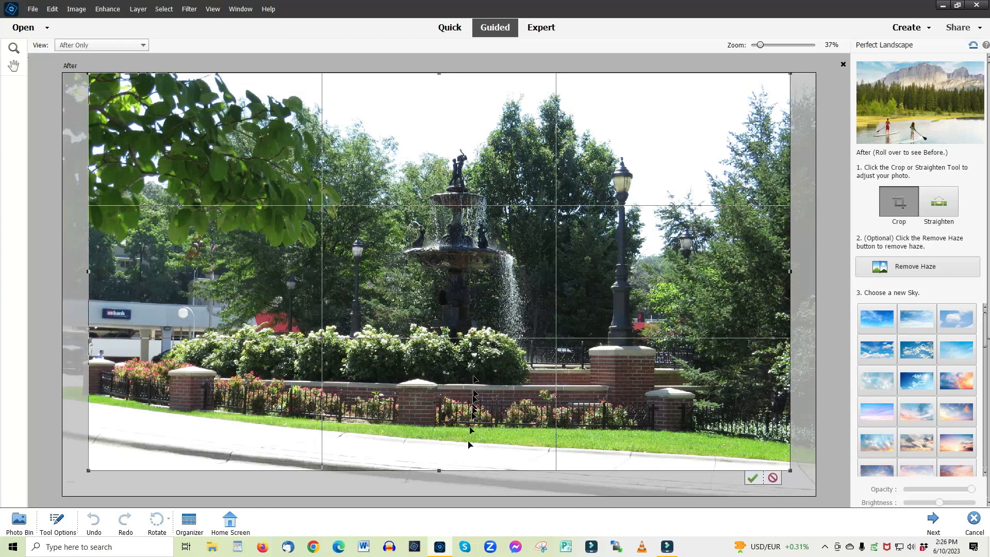
drag(438, 471, 436, 437)
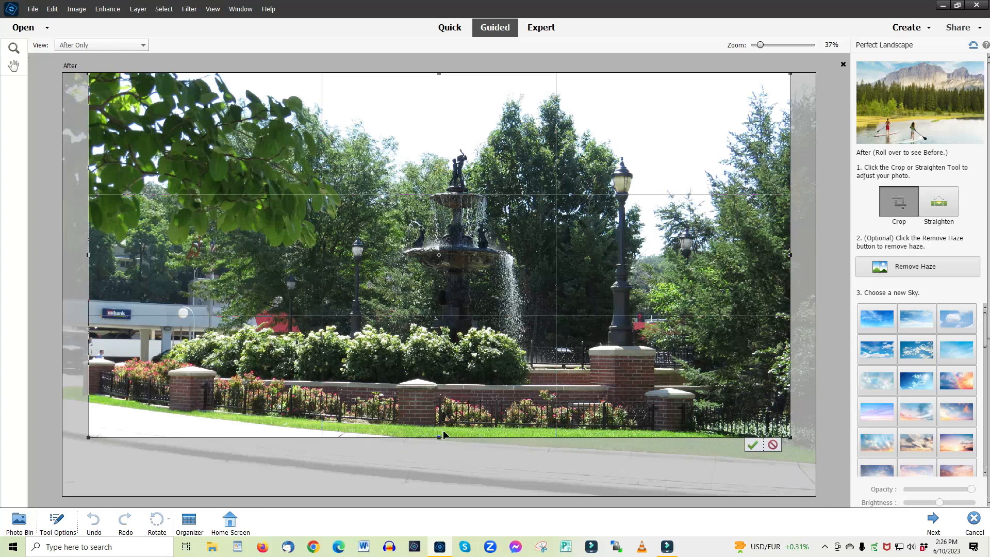
click(753, 446)
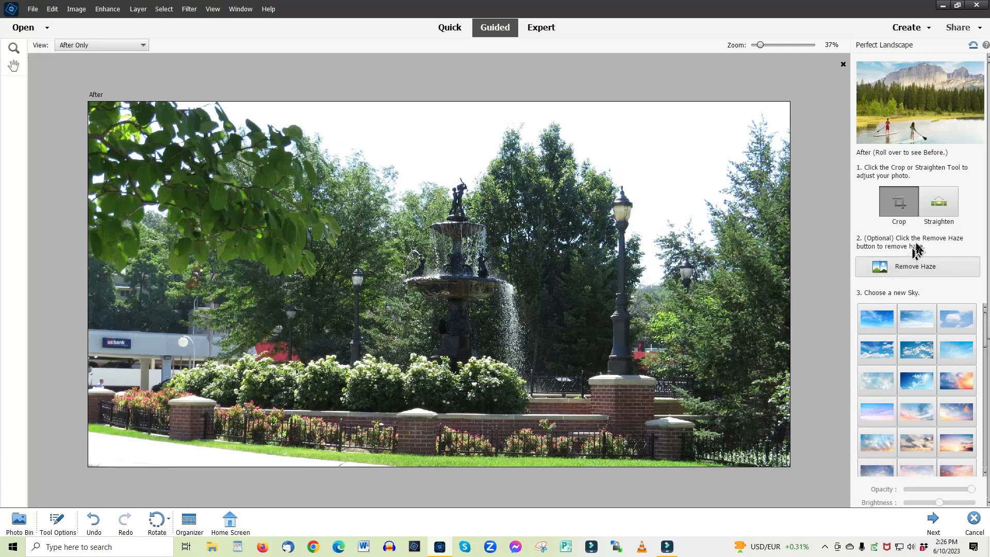
Step: Straighten the photo along the top of the low brick wall beside the tall lamppost's pillar
click(937, 206)
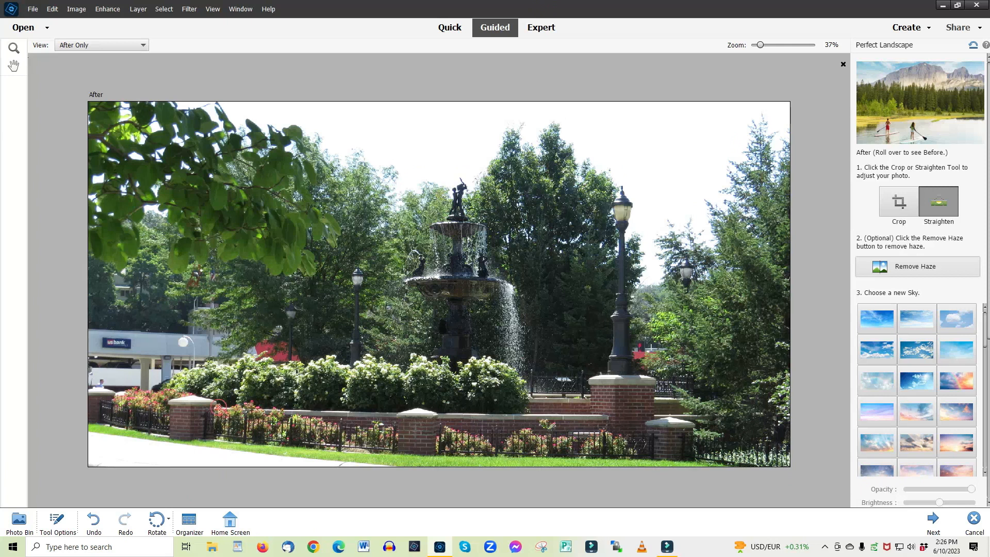
drag(577, 419, 604, 414)
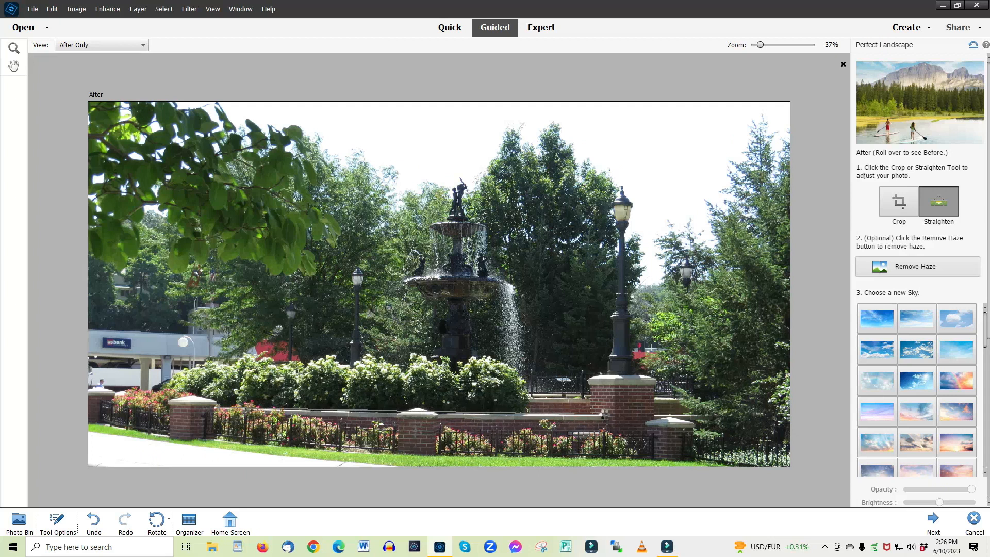
drag(604, 414, 604, 414)
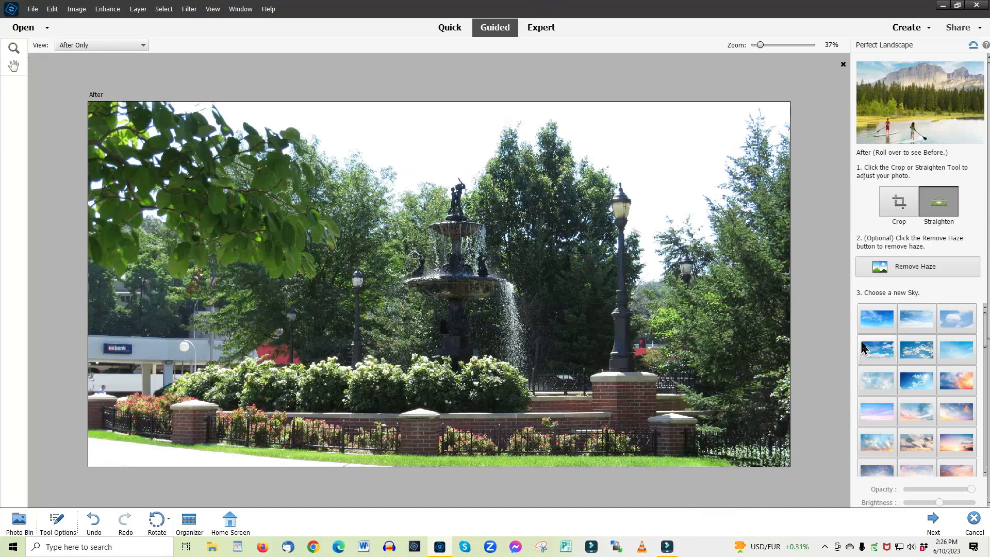
Step: Try Remove Haze on the photo and replace the white sky with the second preset, a blue sky with soft clouds
click(910, 269)
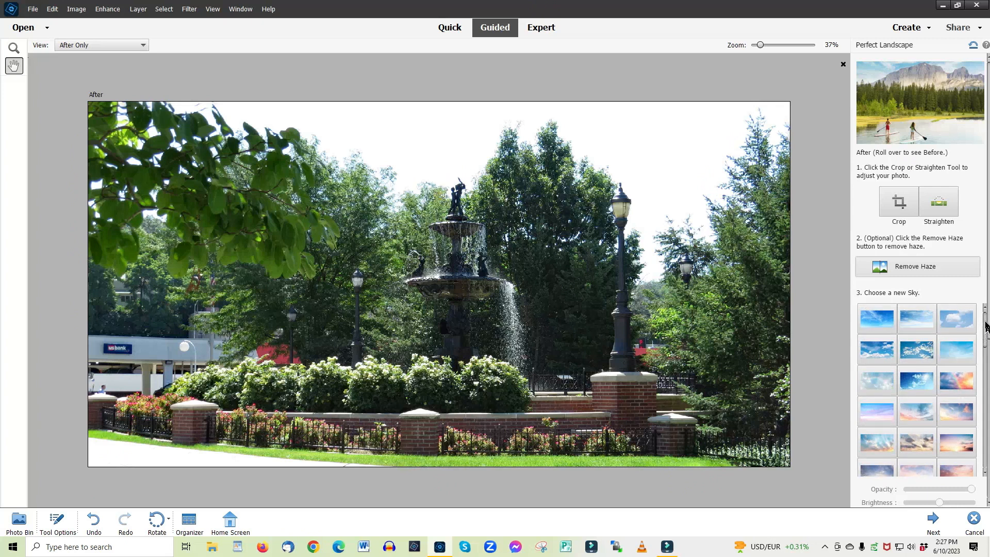
mouse_move(985, 326)
mouse_down()
mouse_move(988, 444)
mouse_move(980, 307)
mouse_up()
click(916, 323)
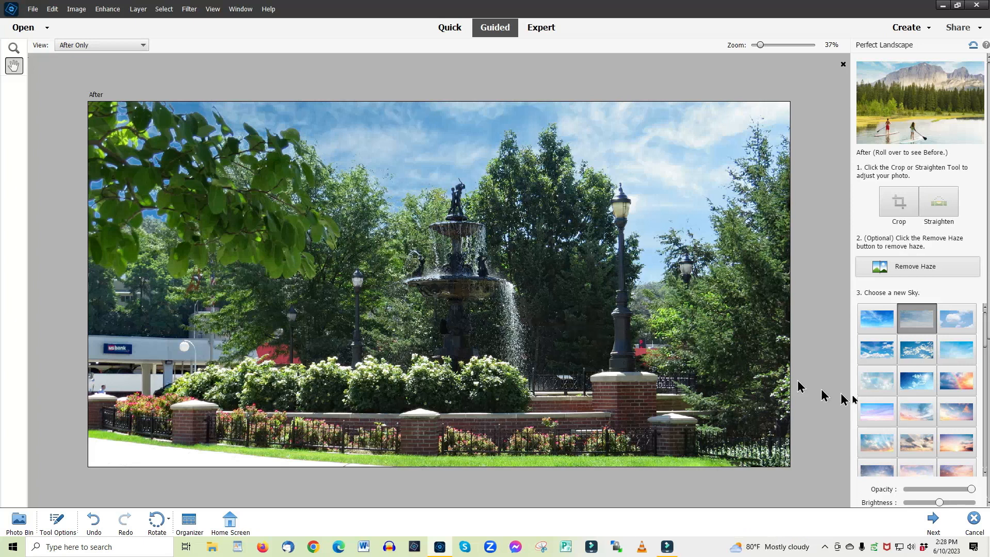
Step: Raise the new sky's brightness slightly, keep its opacity at maximum, and enable Auto Match Color Tone
scroll(939, 381, down, 3)
scroll(939, 382, down, 4)
scroll(936, 389, down, 5)
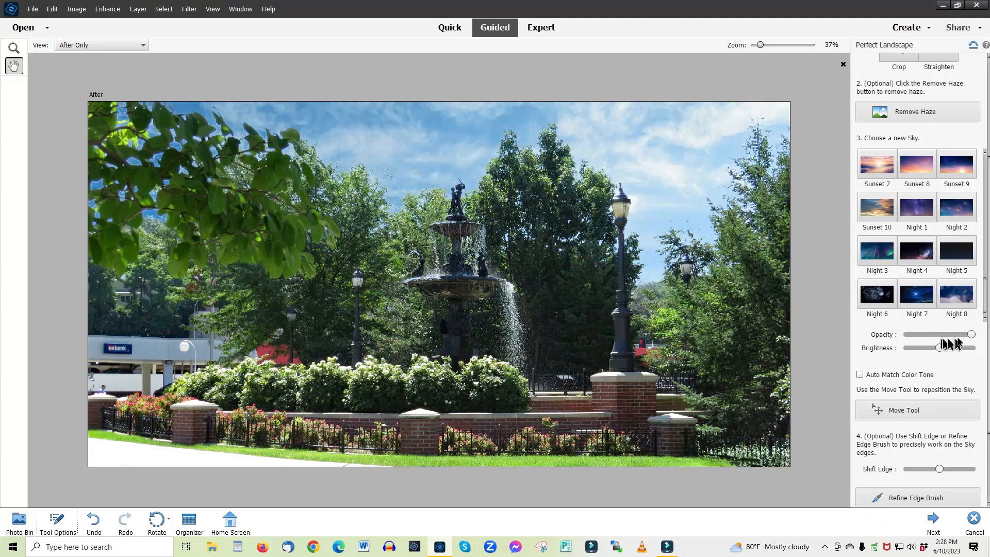
mouse_move(972, 335)
mouse_down()
mouse_move(920, 340)
mouse_move(973, 328)
mouse_up()
click(940, 347)
drag(940, 349, 944, 350)
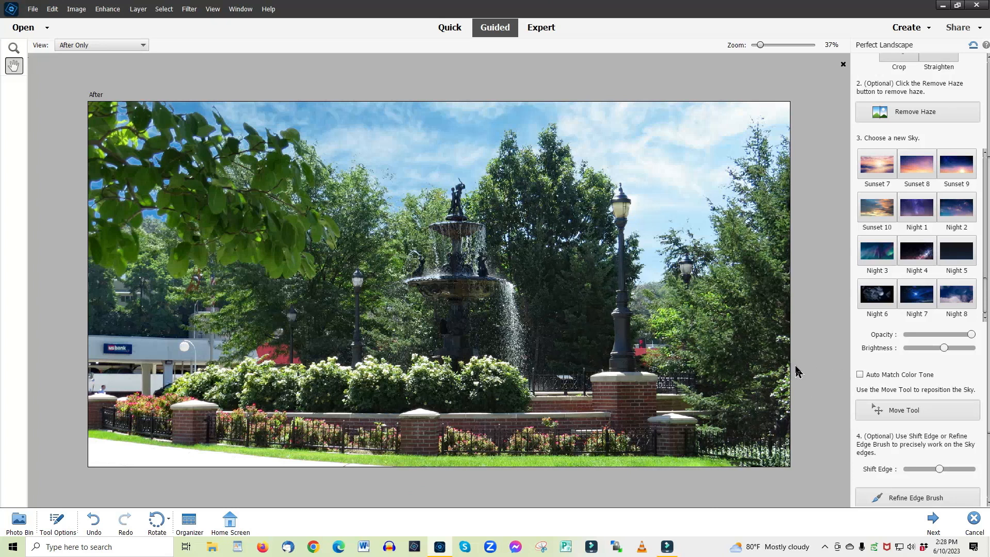
click(860, 378)
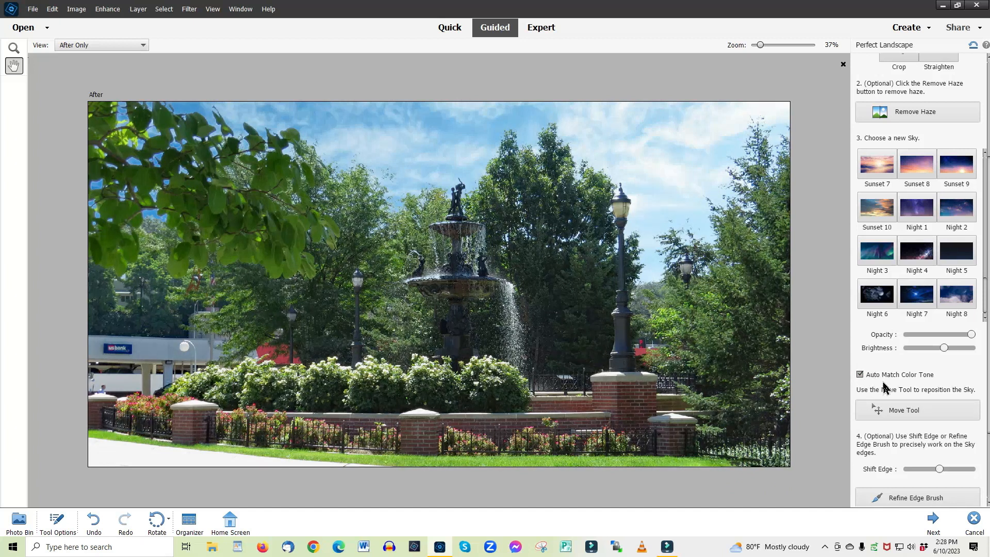
Step: Reposition and enlarge the new sky with the Move Tool until it covers the photo's whole sky area
scroll(892, 378, down, 2)
click(896, 359)
click(897, 359)
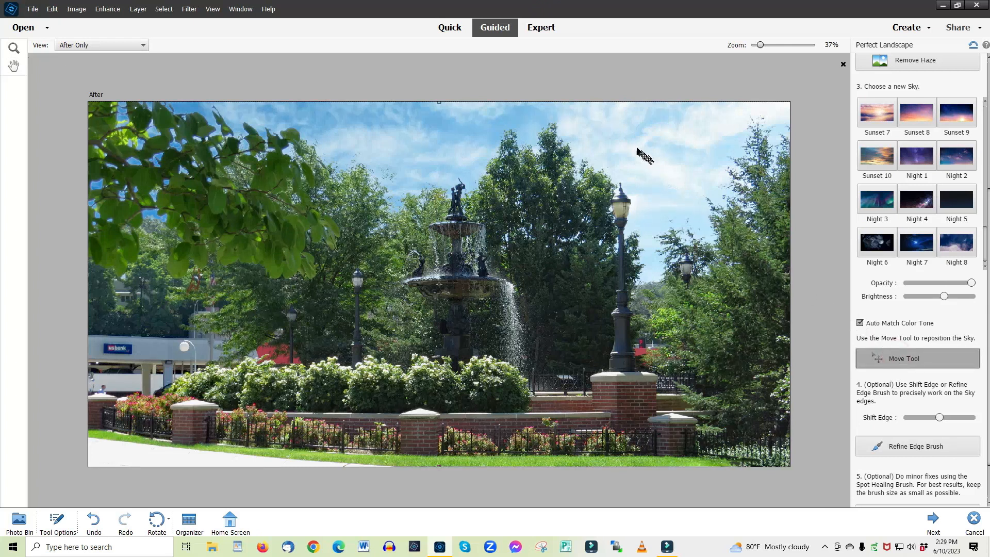
mouse_move(622, 153)
mouse_down()
mouse_move(650, 153)
mouse_move(618, 150)
mouse_up()
drag(697, 140, 486, 155)
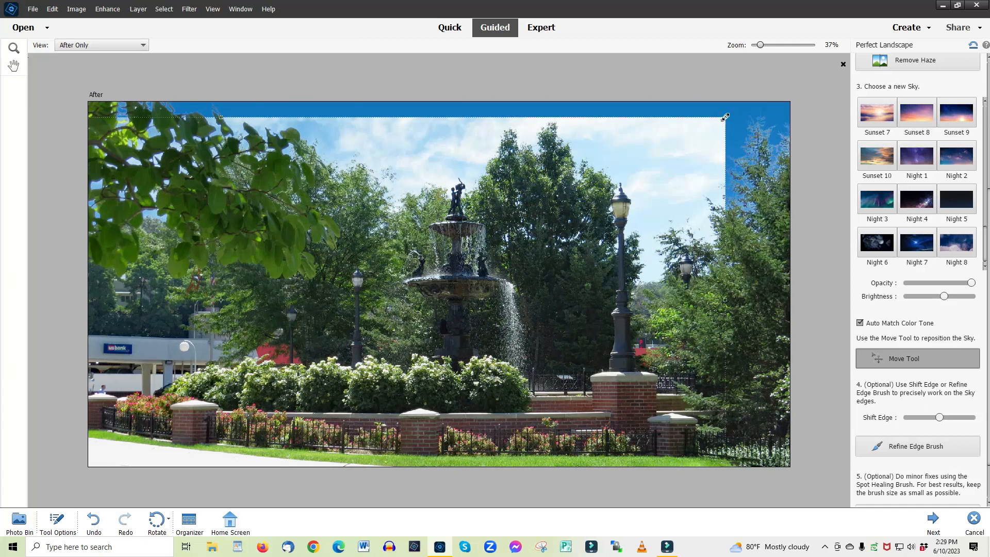
drag(726, 117, 763, 104)
drag(409, 137, 475, 137)
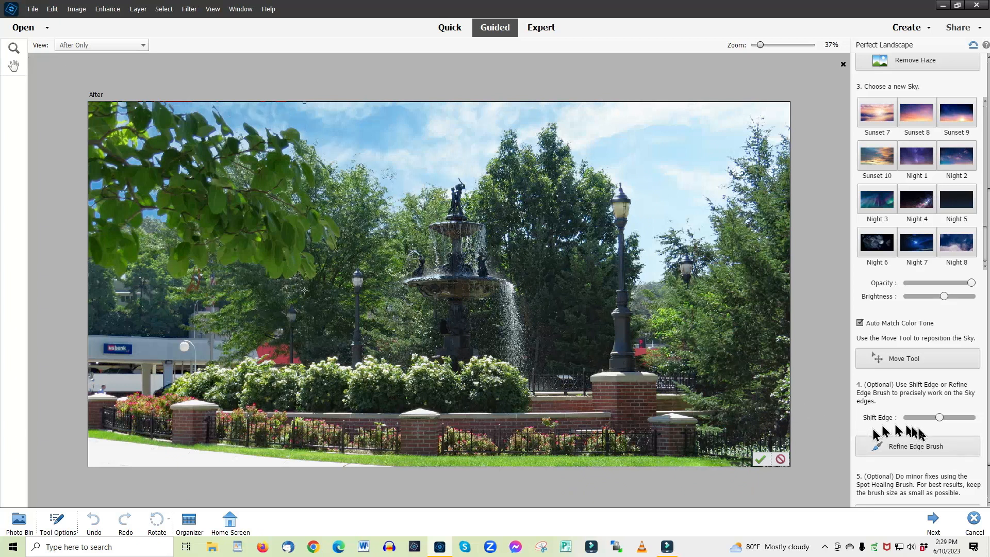
Step: Try the sky's Shift Edge at -100 and return it to slightly below the middle of its range
drag(940, 419, 904, 427)
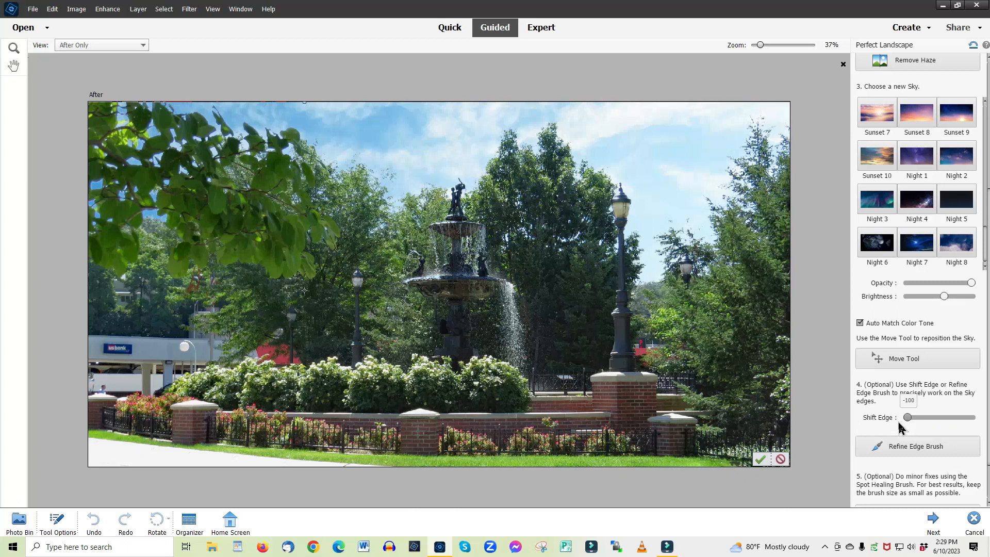
drag(900, 428, 937, 419)
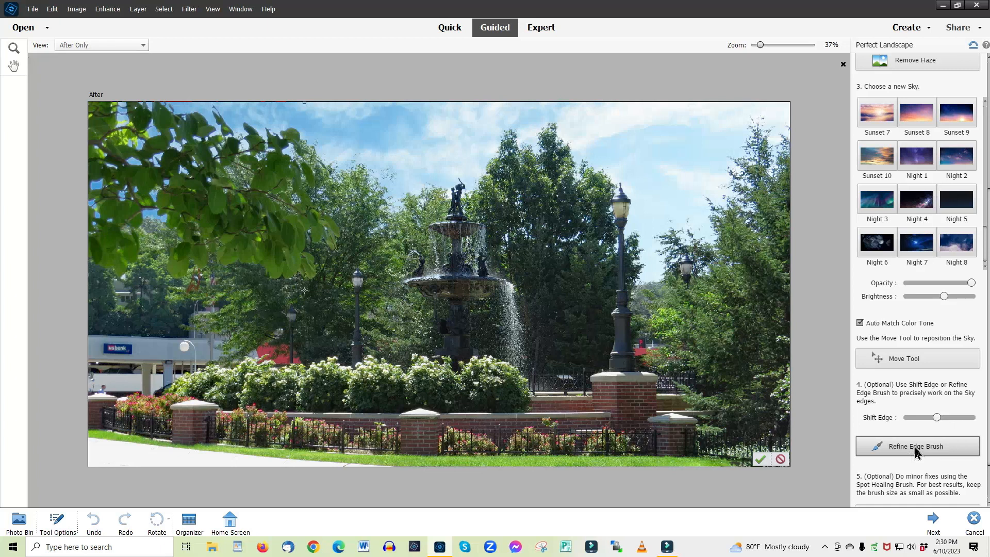
Step: Try larger and smaller Spot Healing Brush sizes and heal a small spot where the sky meets the trees near the fountain
scroll(914, 451, down, 2)
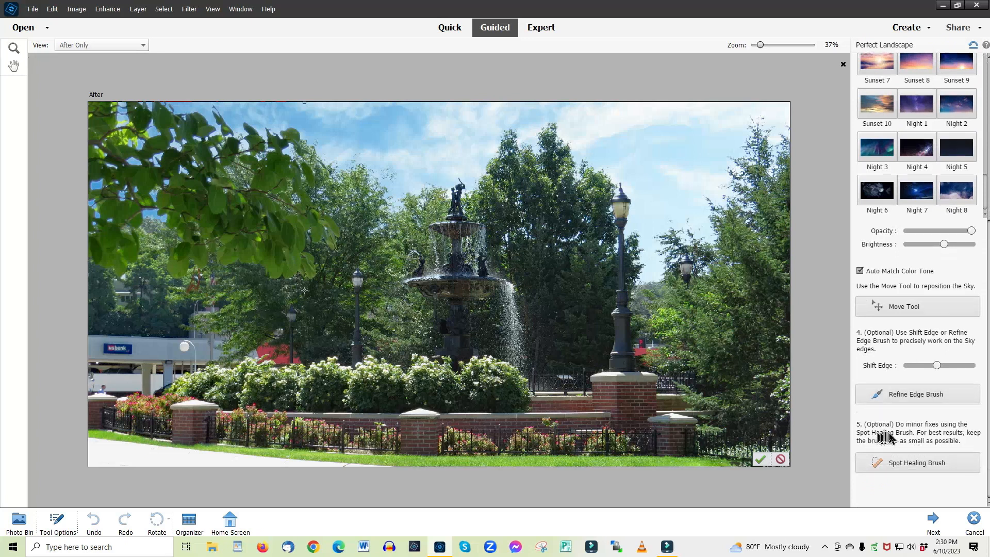
click(916, 462)
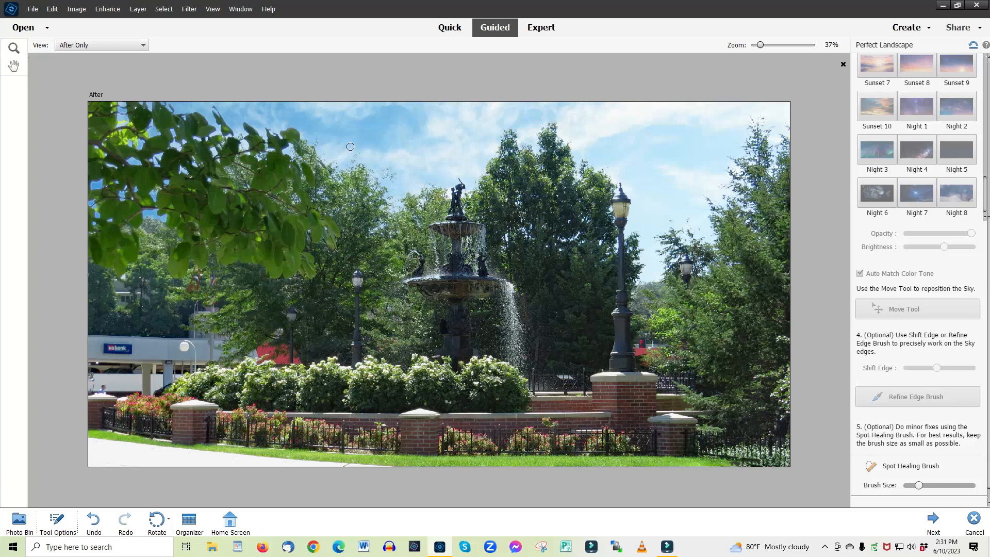
key(bracketright)
key(bracketright)
key(bracketright)
key(bracketright)
key(bracketright)
key(bracketleft)
key(bracketleft)
key(bracketleft)
key(bracketleft)
key(bracketleft)
click(354, 162)
Step: Finish the Perfect Landscape edit and continue editing the photo in Expert mode
click(934, 521)
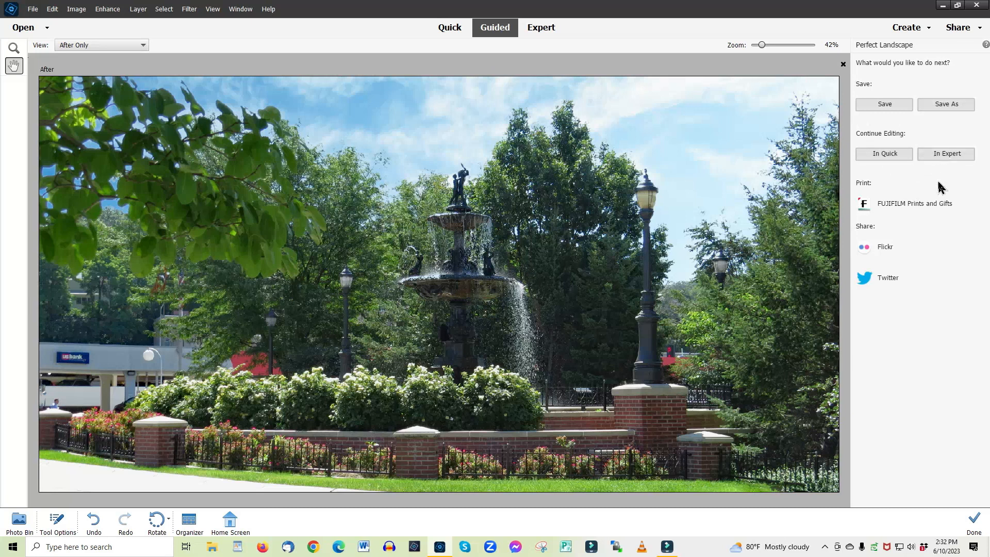
click(946, 154)
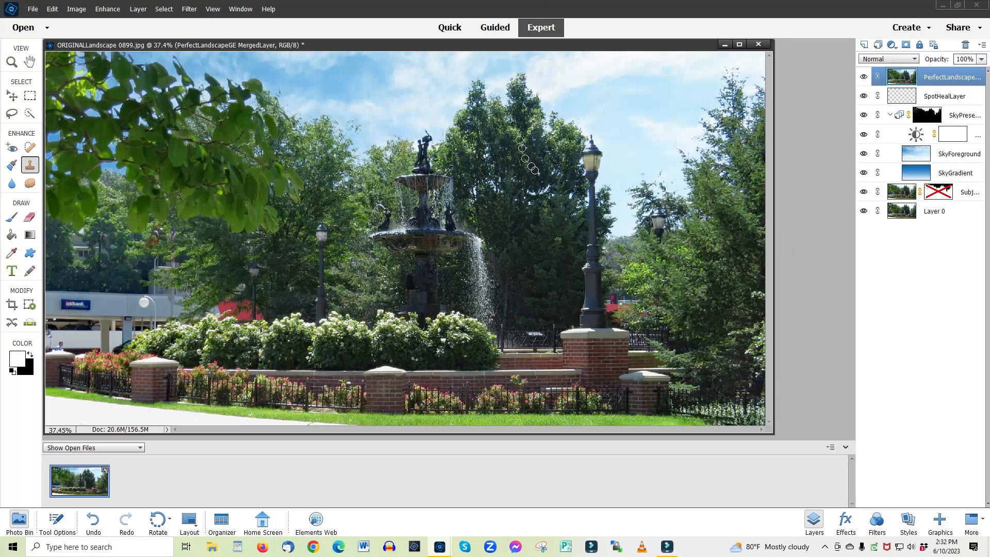
Step: Return to Guided mode and open the Peek-through Overlay edit from Fun Edits
click(490, 29)
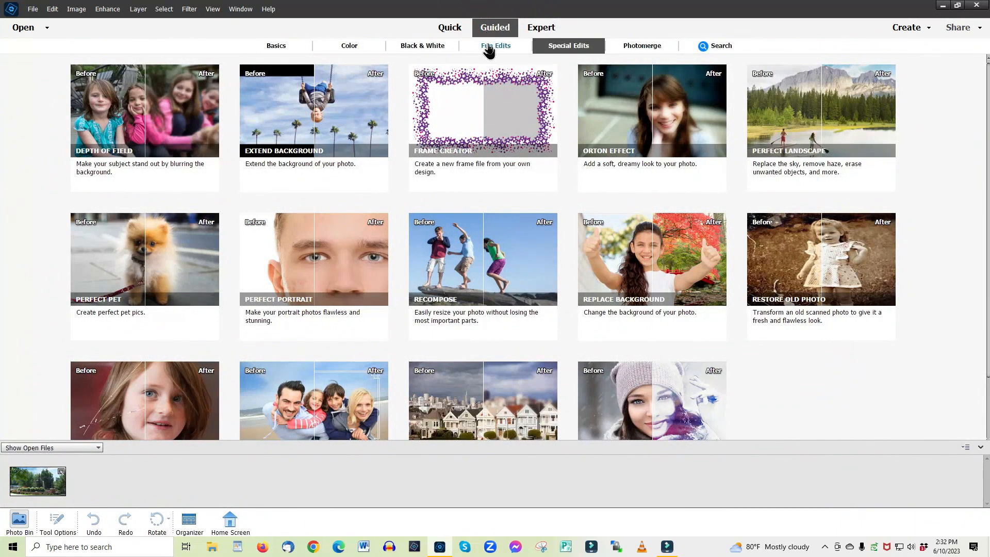
click(489, 49)
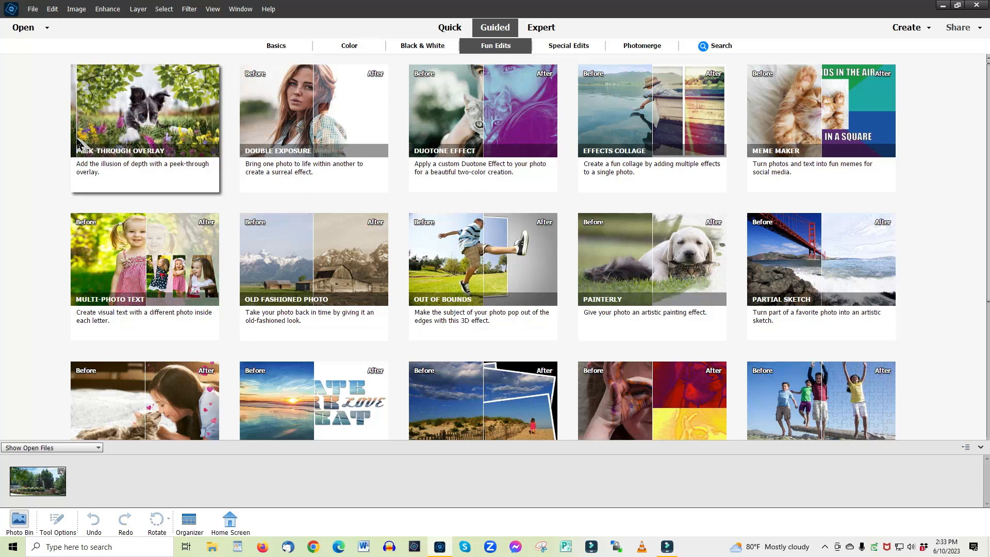
click(145, 119)
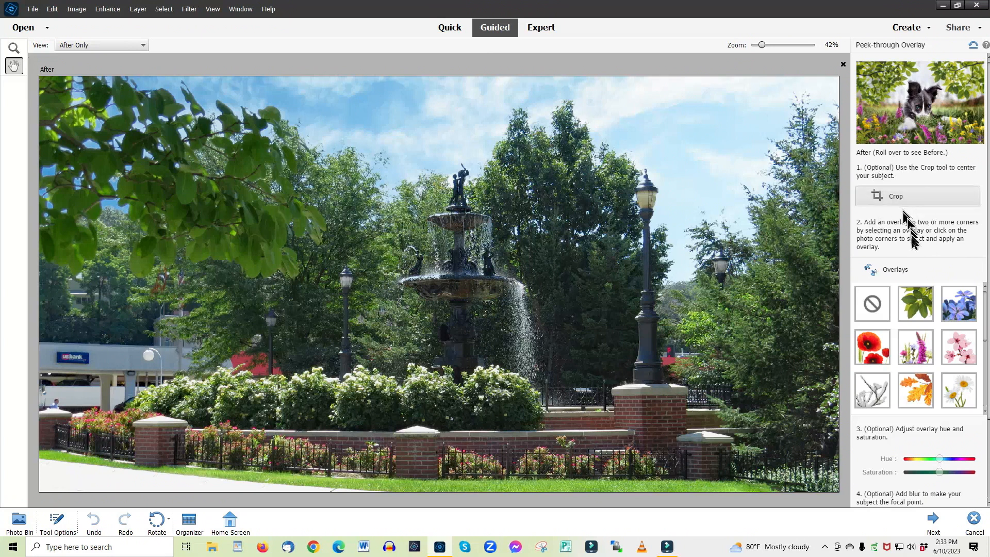
Step: Browse the overlays and add the second variant of the green star-shaped leaves to the photo's upper-right corner
scroll(912, 251, down, 1)
scroll(912, 251, down, 1)
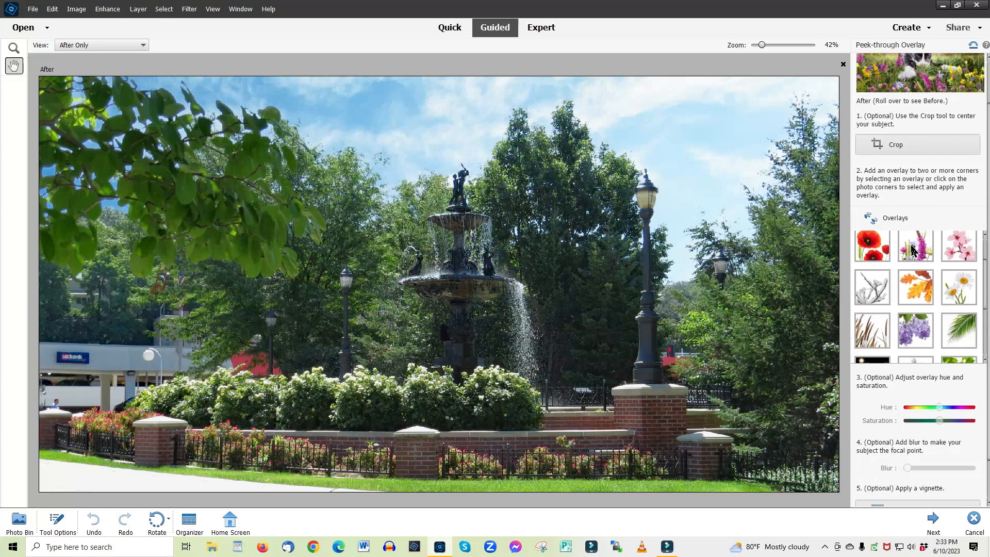
scroll(912, 251, down, 3)
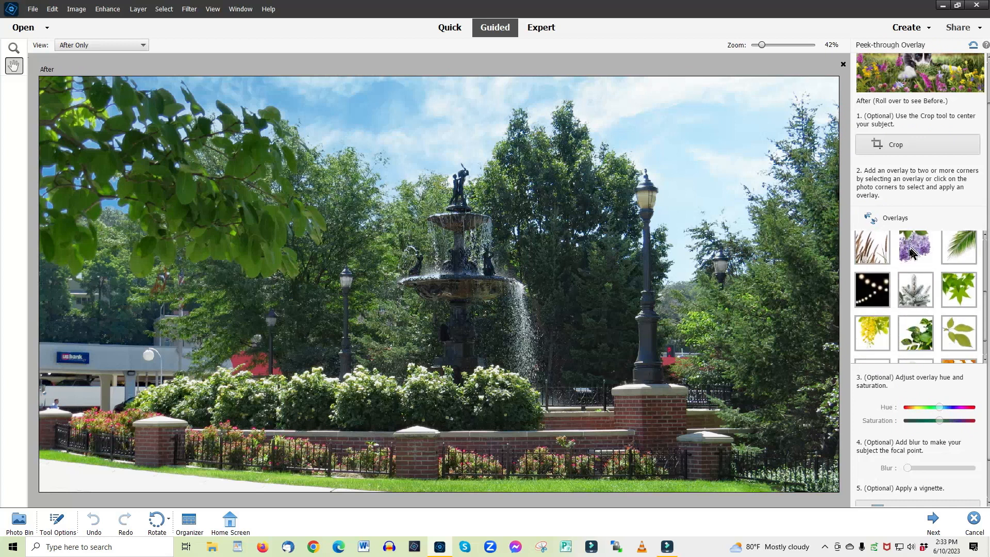
scroll(910, 258, up, 2)
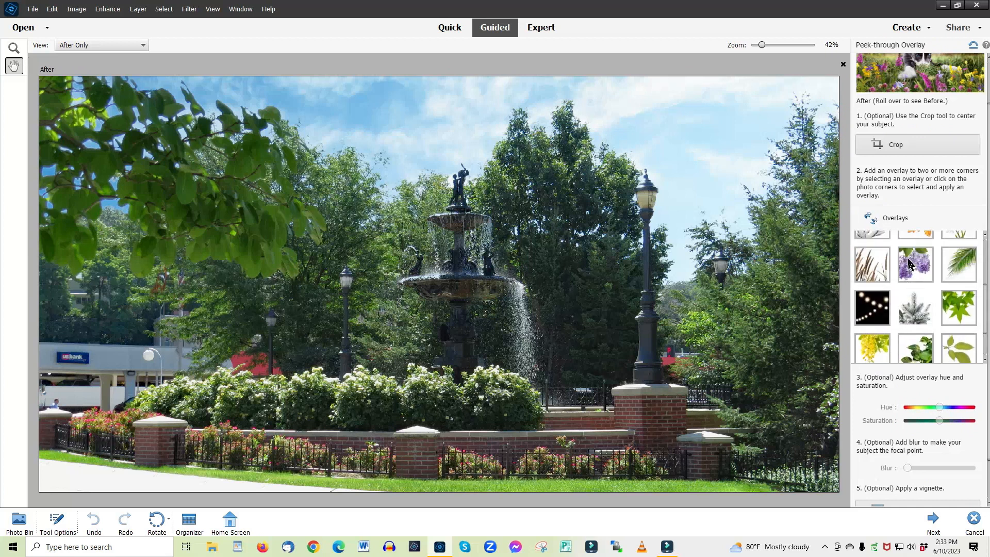
scroll(909, 264, up, 1)
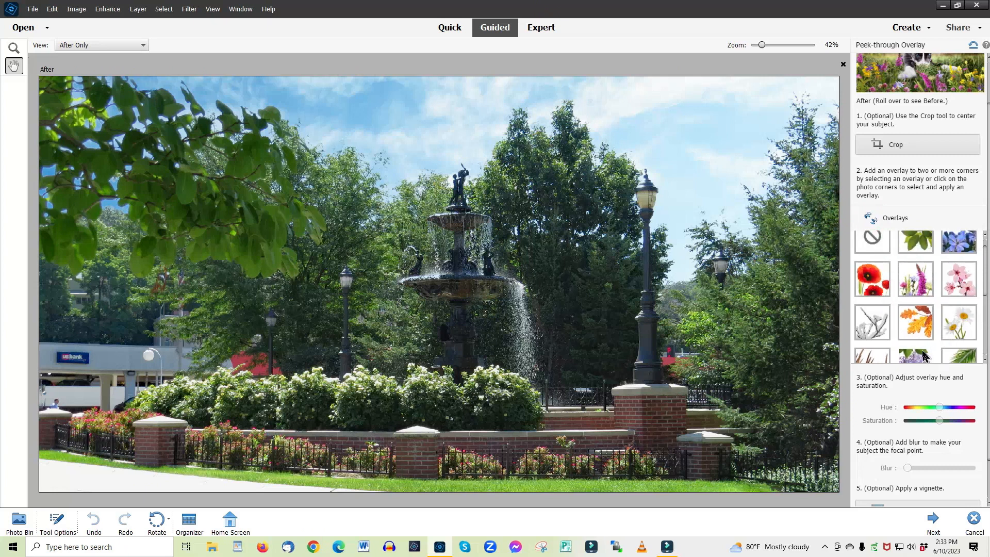
scroll(926, 356, down, 3)
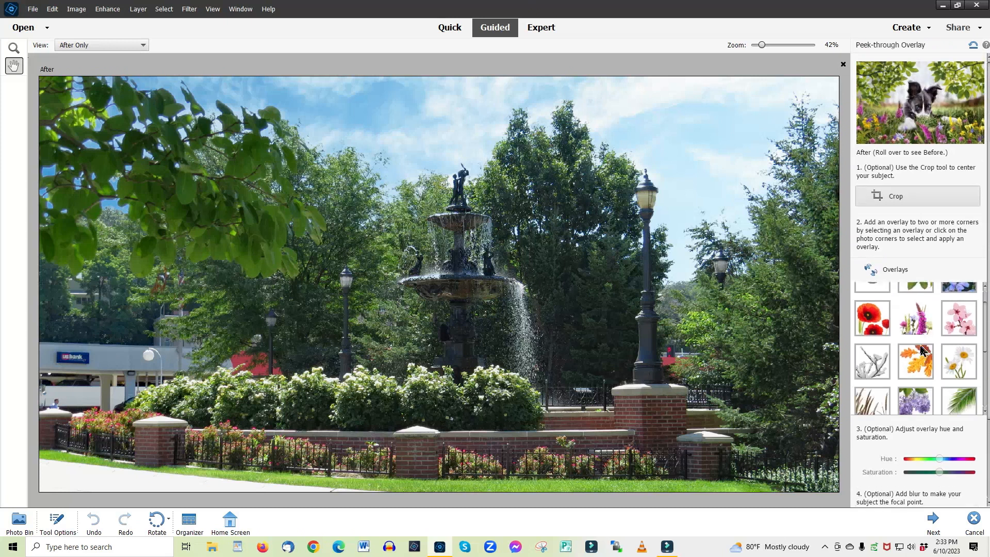
scroll(922, 356, down, 1)
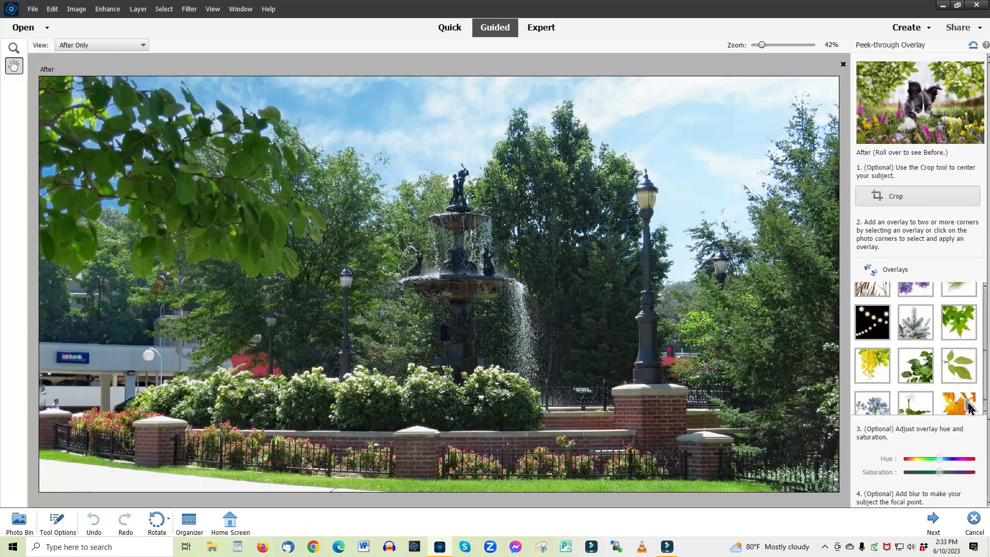
click(958, 323)
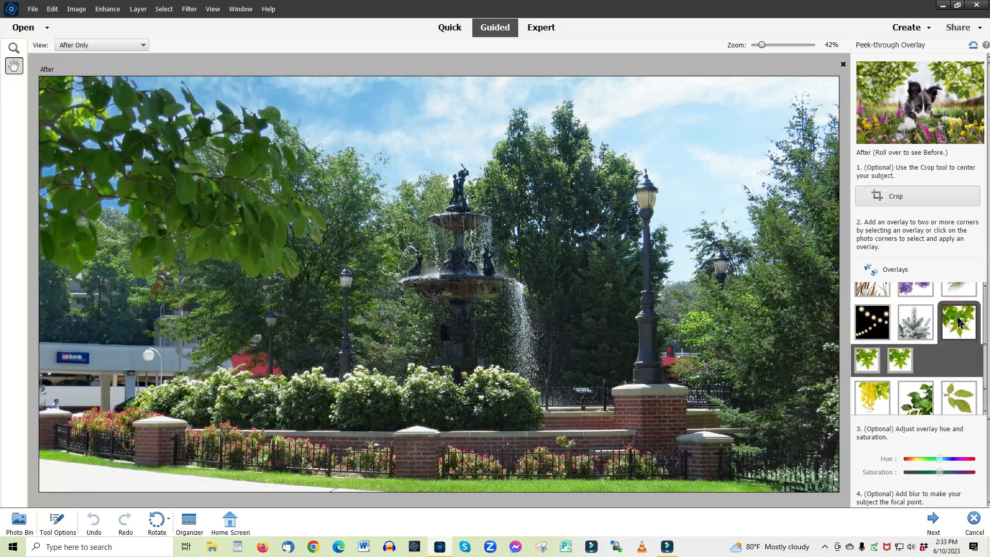
click(901, 360)
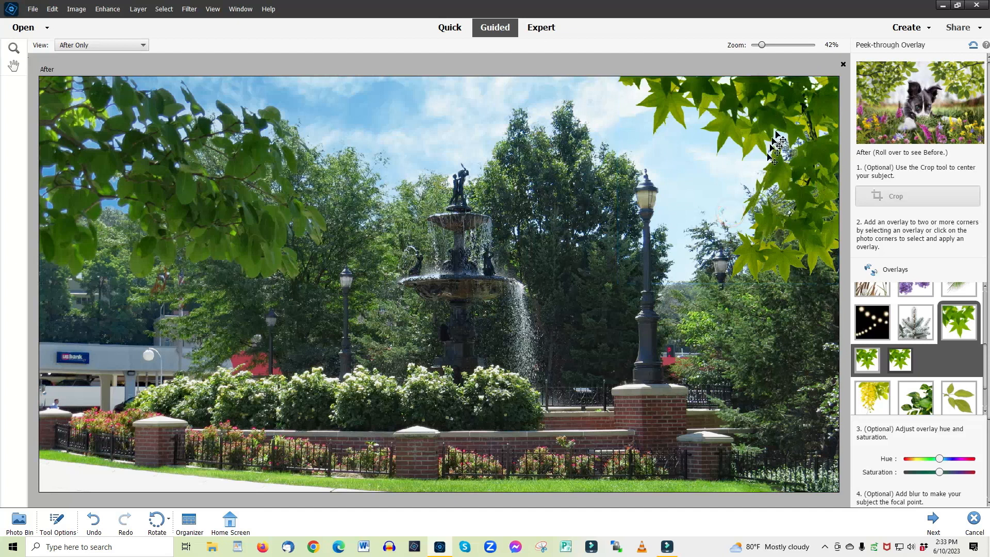
Step: Slightly enlarge the star-shaped leaves overlay in the photo's upper-right corner and commit the resize
click(762, 225)
mouse_move(618, 284)
mouse_down()
mouse_move(554, 323)
mouse_move(515, 331)
mouse_move(605, 284)
mouse_up()
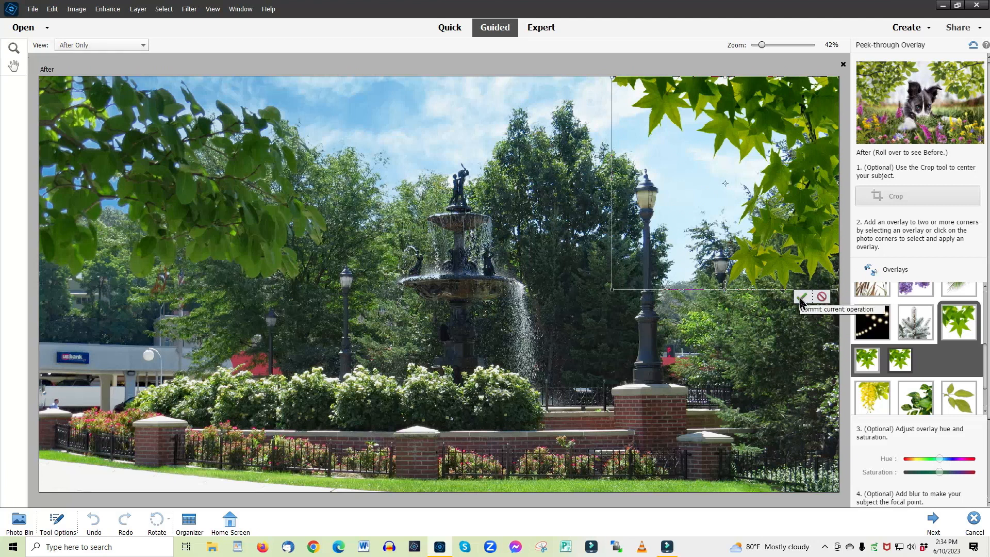
click(802, 298)
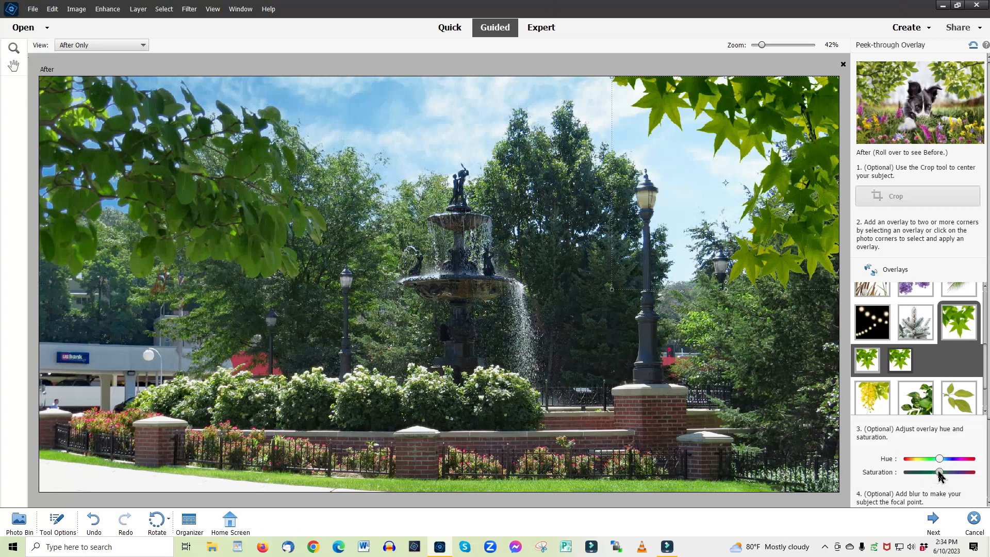
Step: Lower the saturation of the upper-right leaves overlay and open the variants of the brown grass overlay
drag(939, 473, 932, 480)
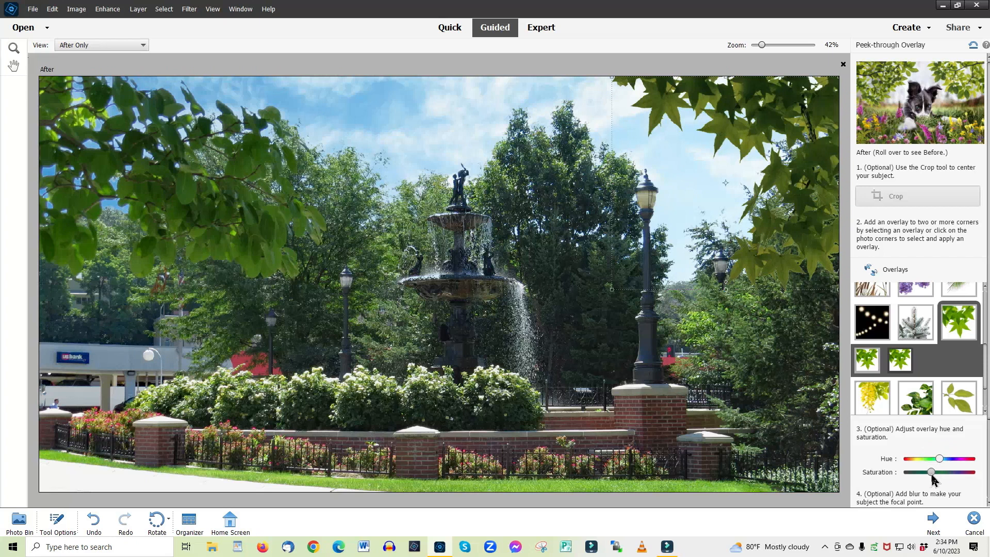
scroll(943, 410, down, 5)
scroll(942, 413, up, 5)
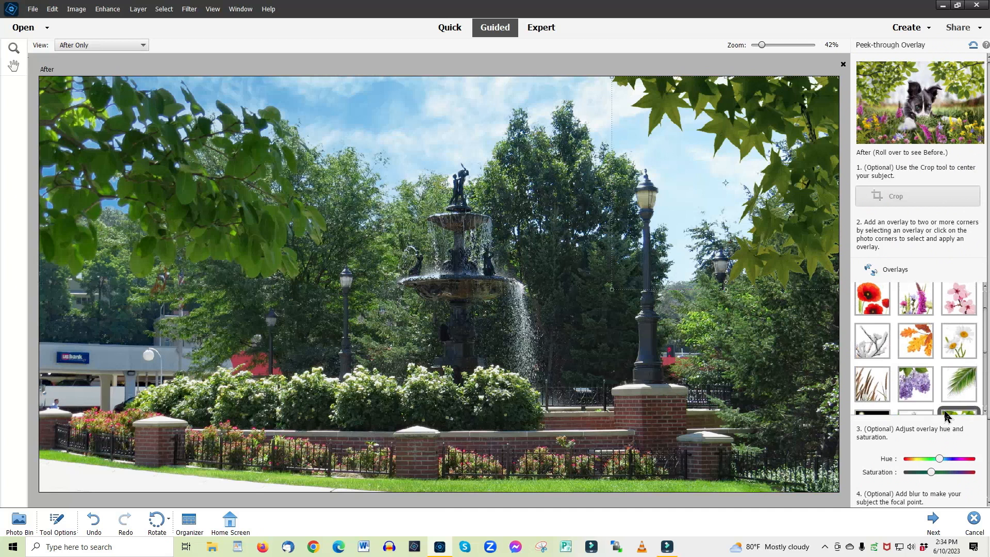
scroll(866, 391, down, 1)
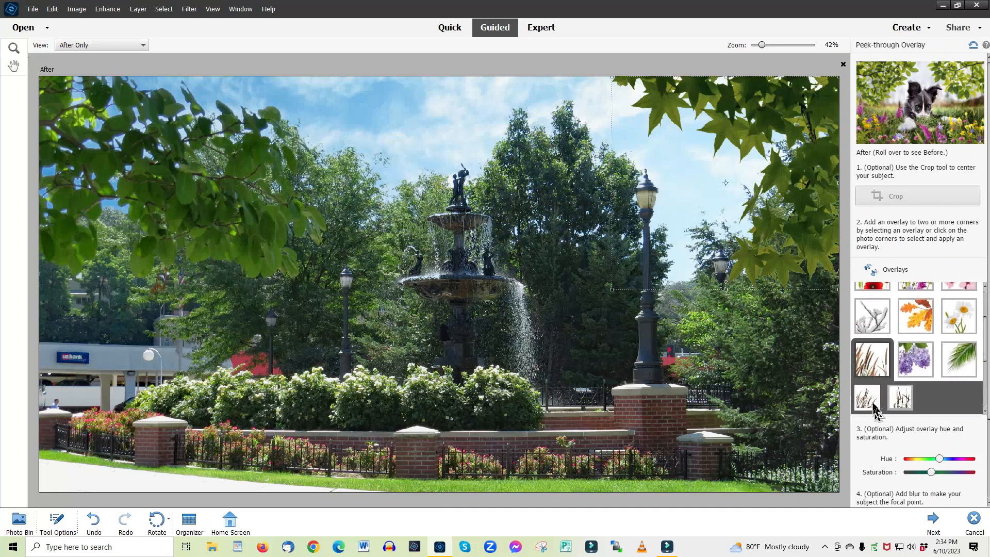
Step: Try the first brown grass variant in the photo's upper-right and lower-left corners, shrinking the lower-left grass slightly
click(870, 398)
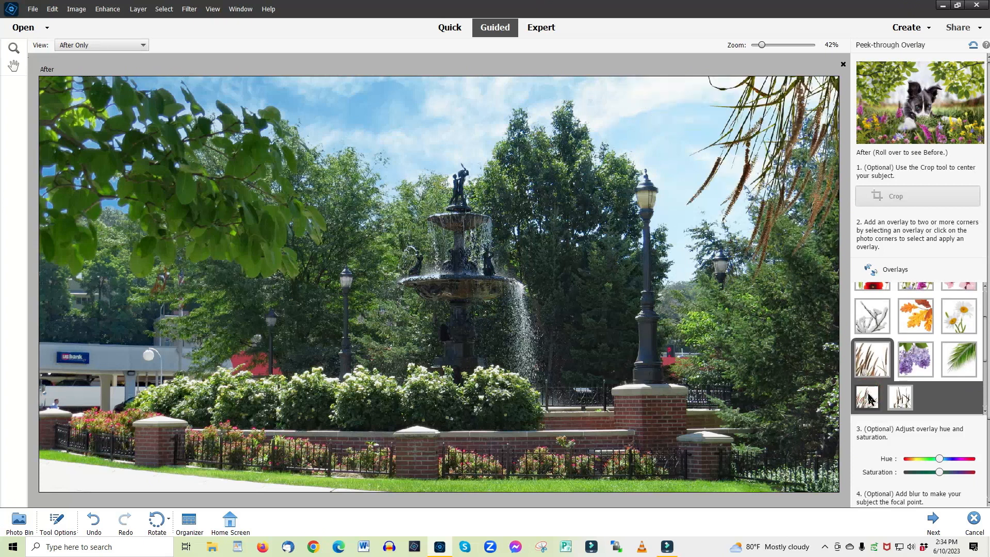
click(868, 398)
drag(869, 398, 134, 426)
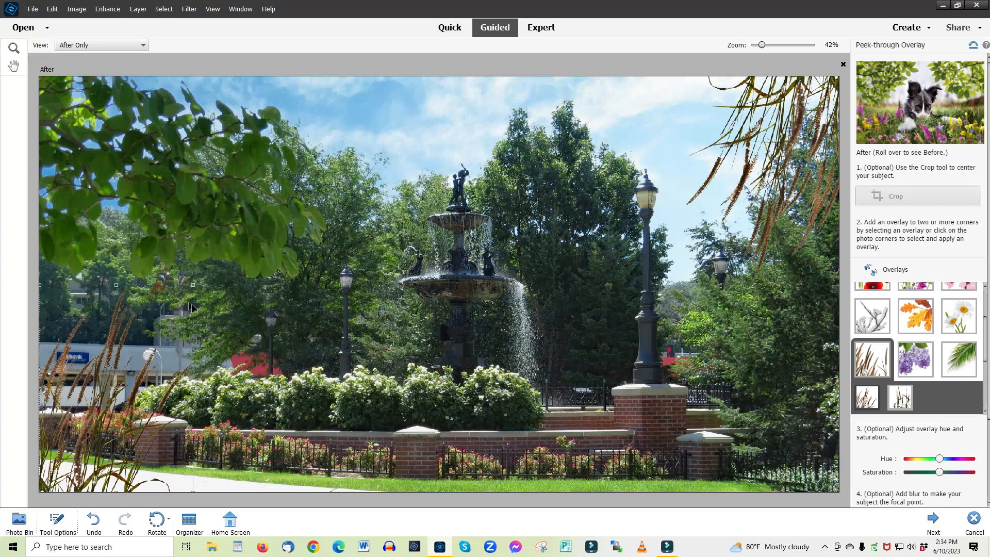
drag(195, 284, 184, 298)
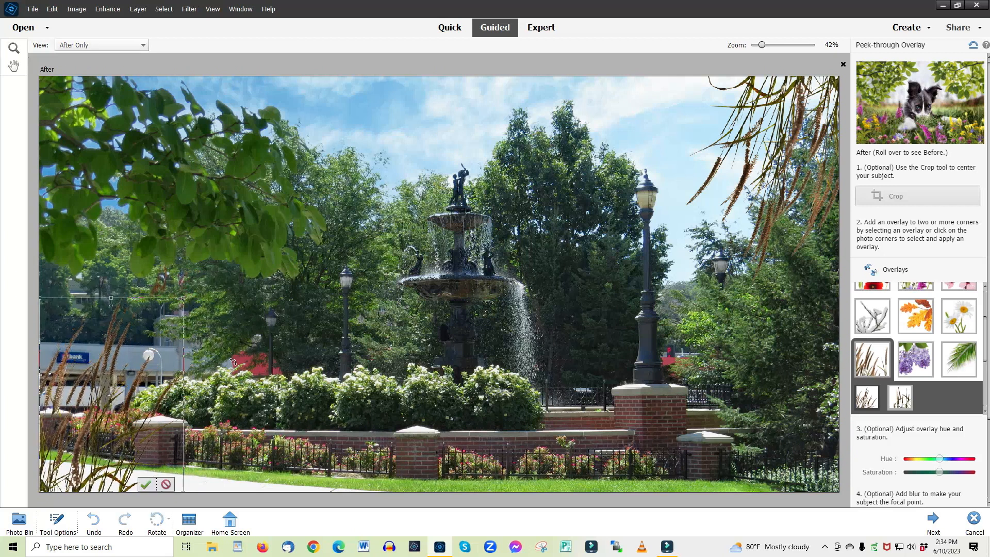
click(146, 488)
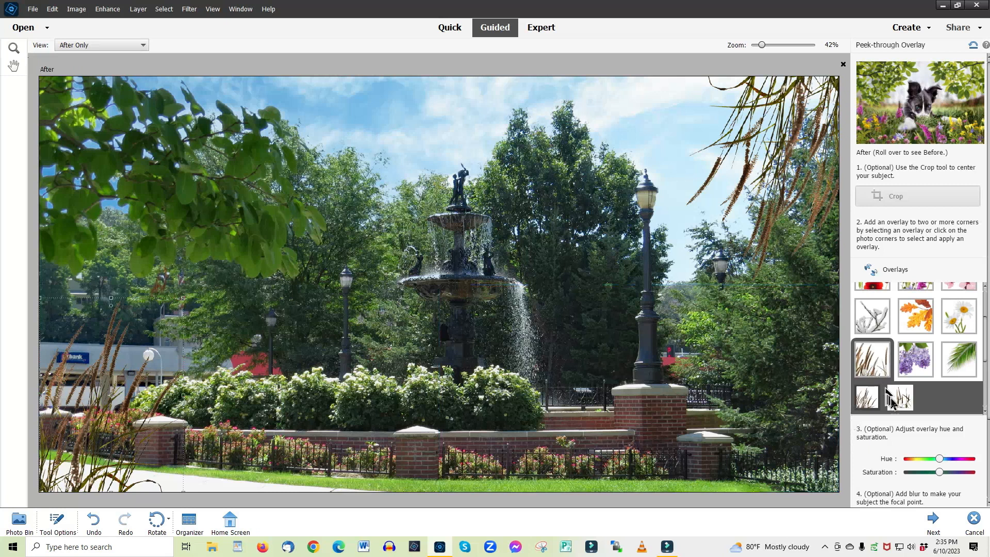
Step: Try the second brown grass variant in the photo's lower-left and lower-right corners
click(903, 401)
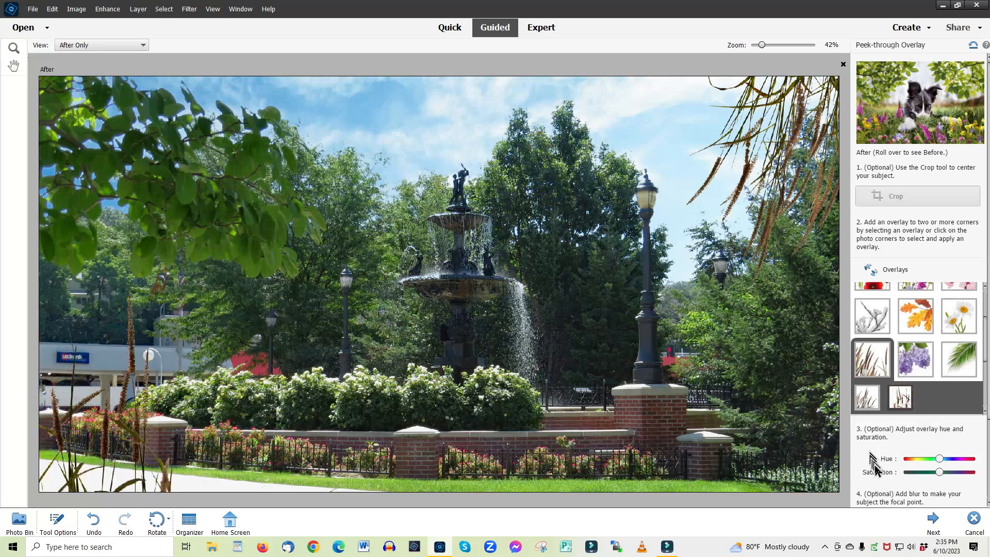
click(903, 406)
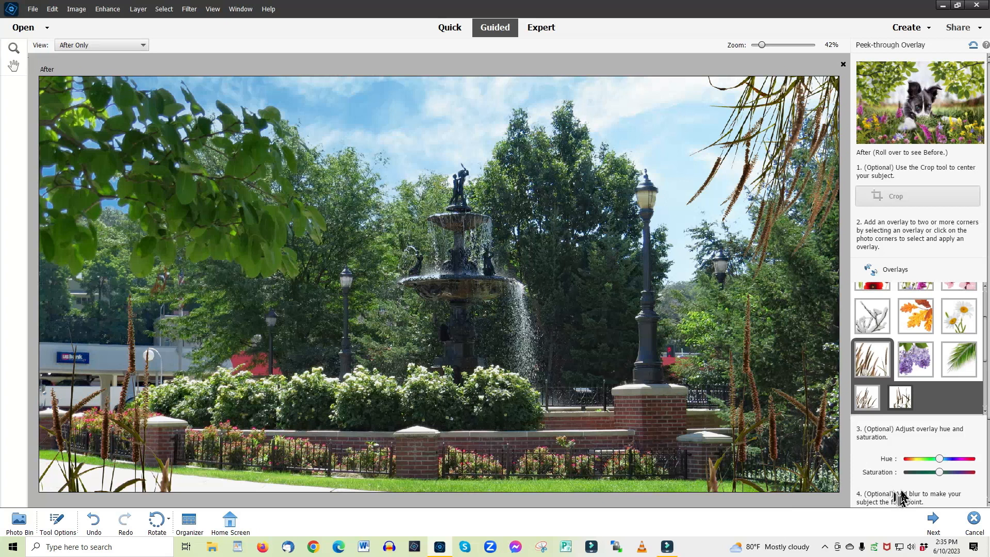
scroll(902, 436, down, 3)
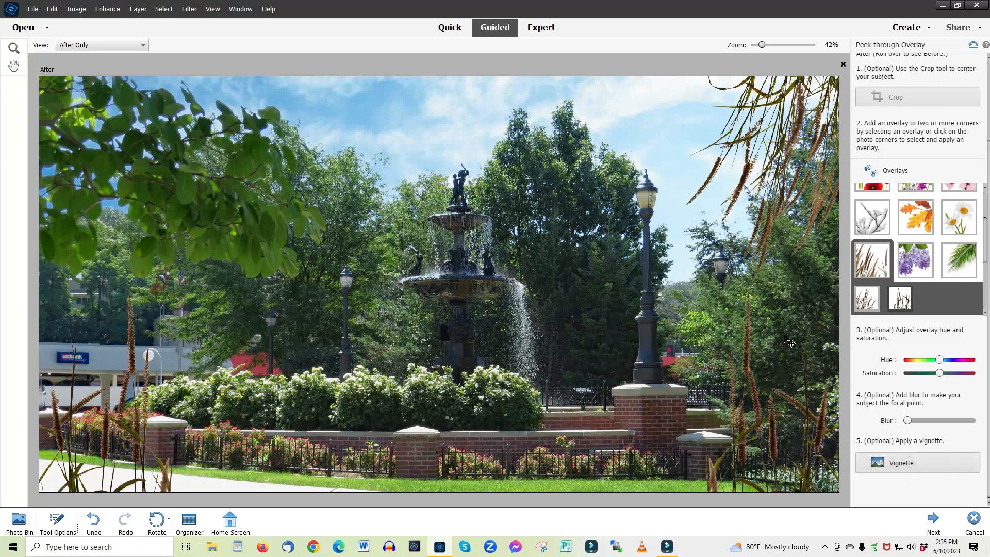
click(769, 324)
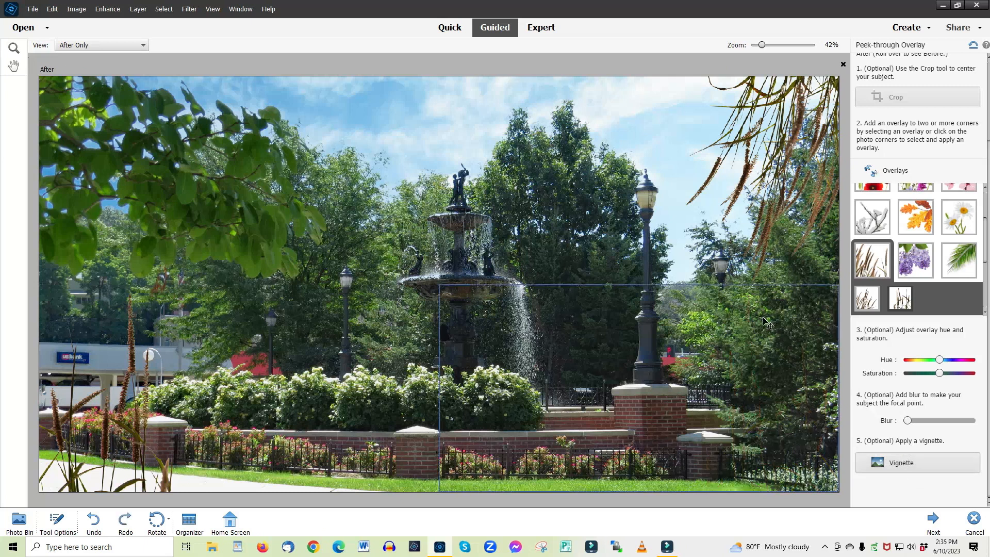
Step: Undo the grass overlays and the saturation change to restore the bright star-shaped leaves in the upper-right corner
key(ctrl+z)
key(ctrl+z)
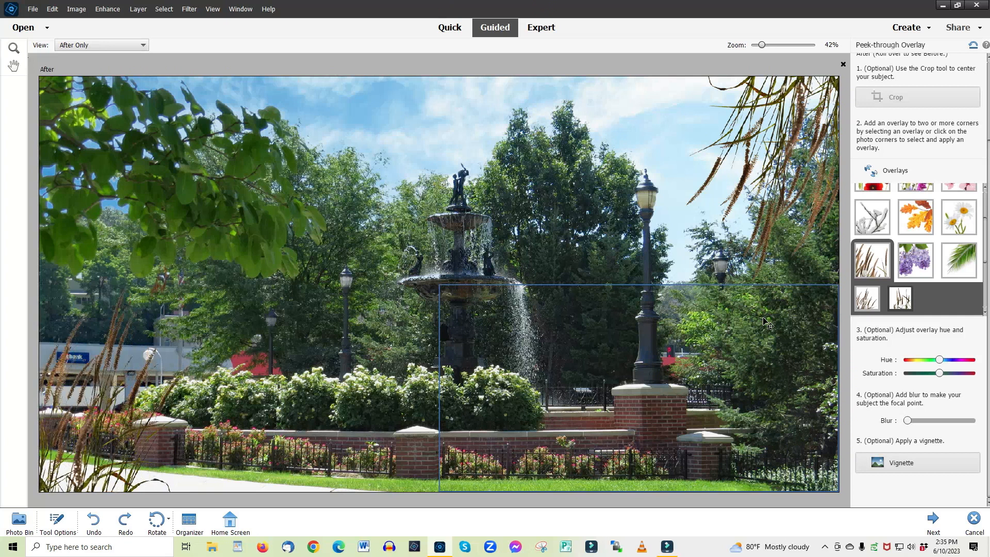
key(ctrl+z)
key(ctrl+z)
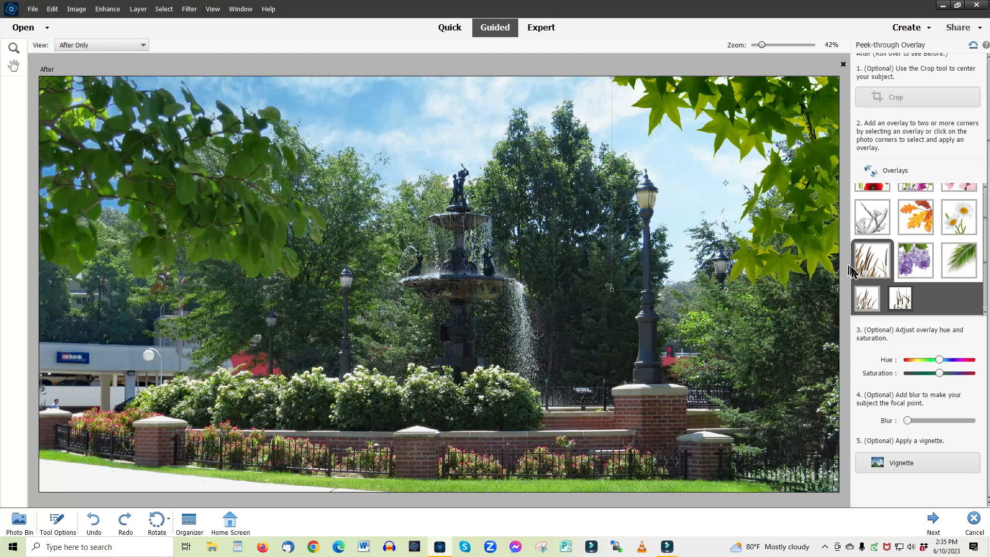
Step: Try applying the first brown grass variant again without first selecting a corner of the photo
click(866, 307)
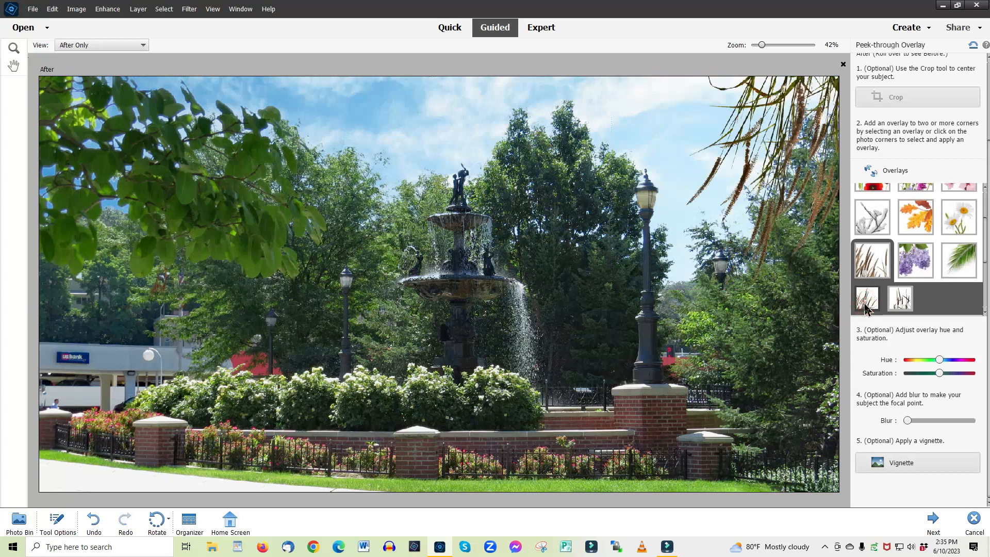
click(866, 306)
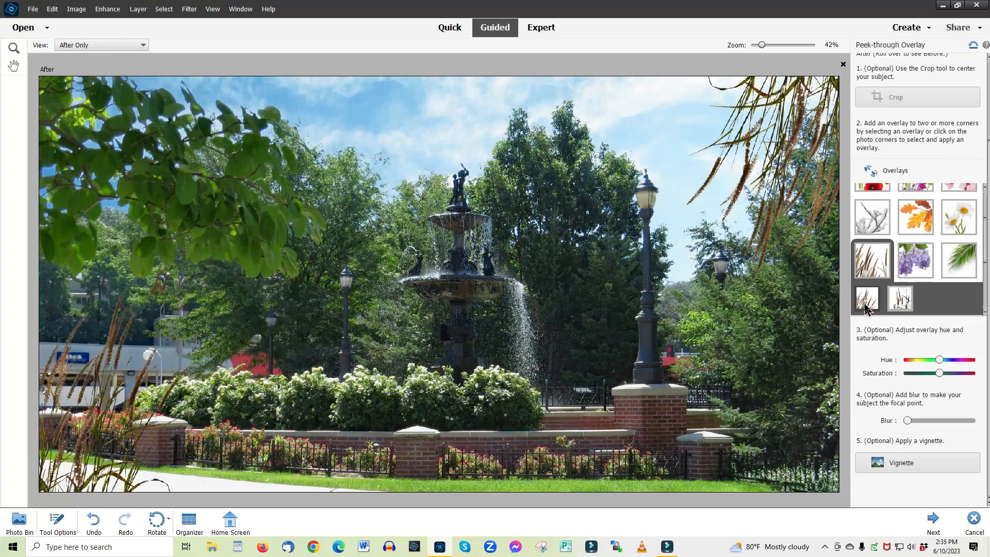
click(866, 306)
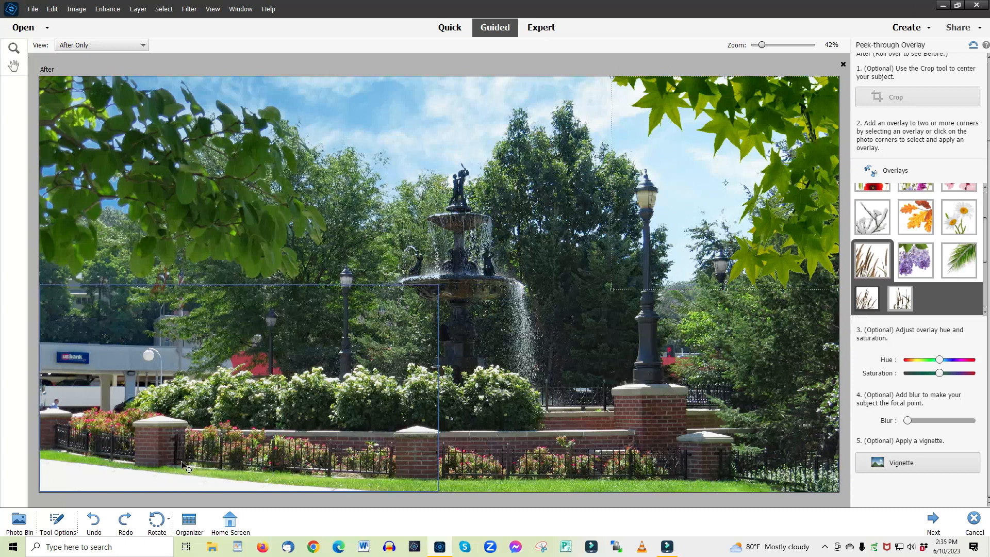
Step: Add the first brown grass variant to the photo's lower-left corner and the second variant to its lower-right corner
click(76, 459)
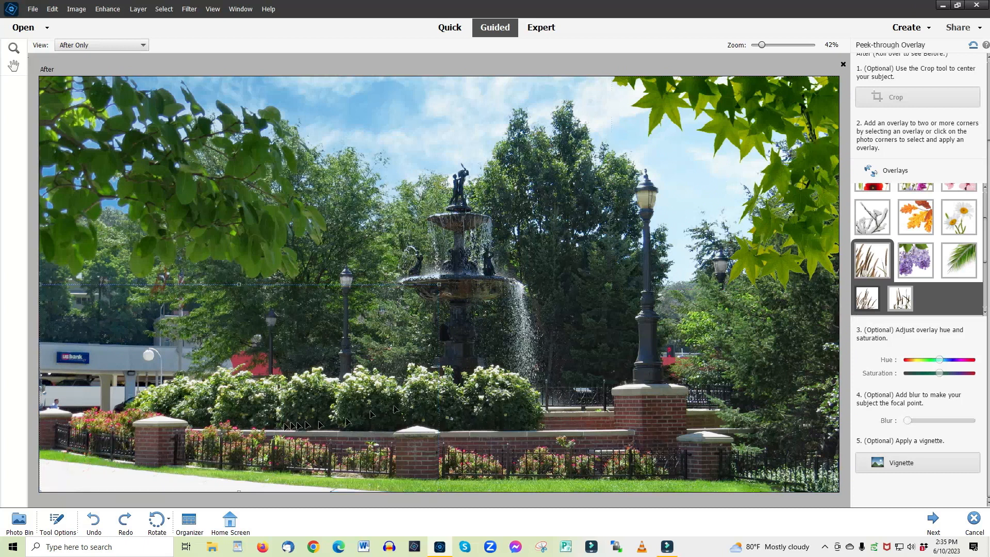
click(867, 299)
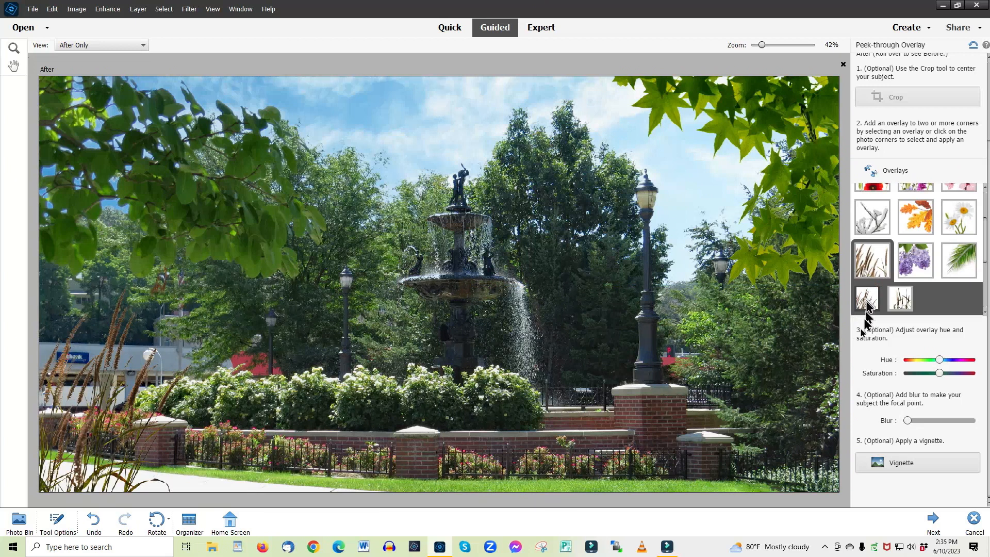
click(811, 471)
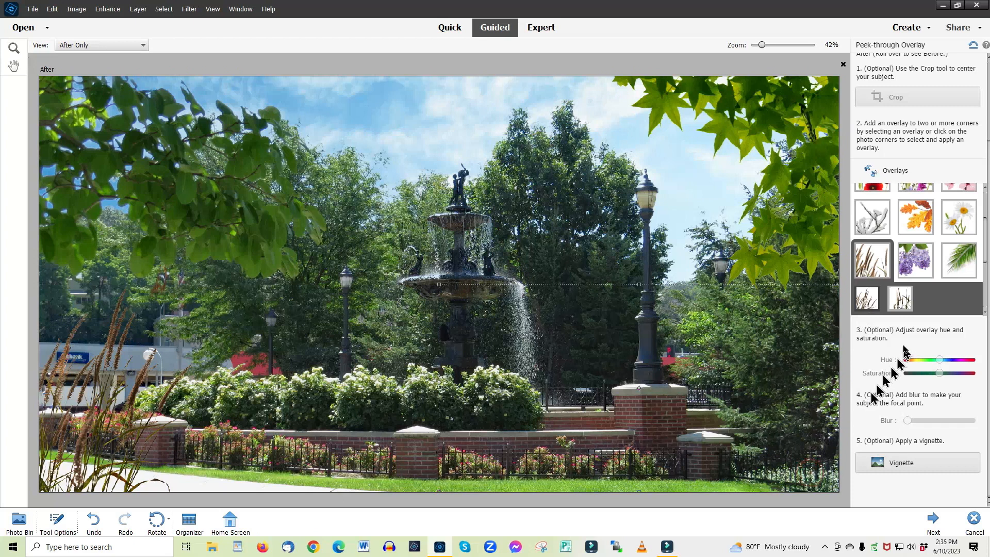
click(900, 303)
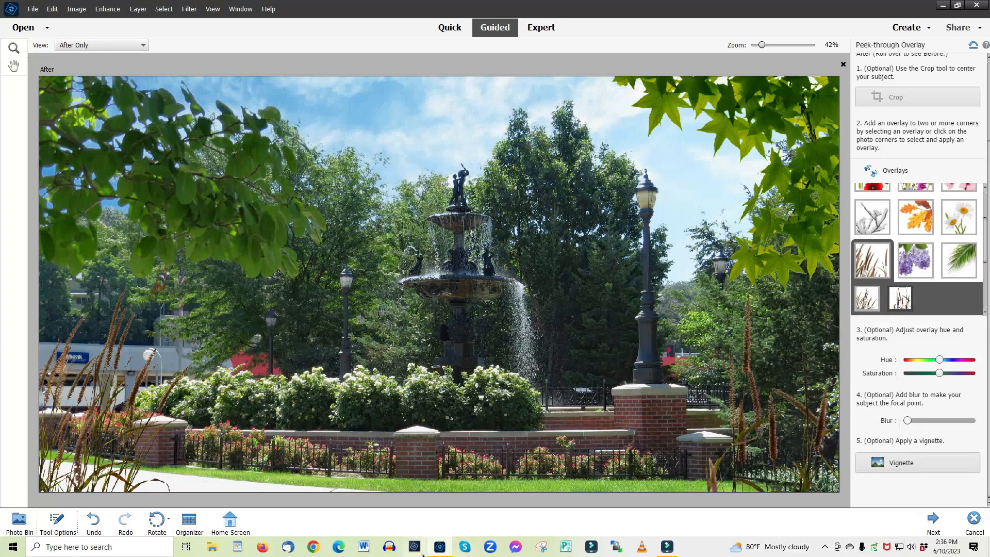
Step: Apply a vignette to the photo and reduce its opacity until only a faint darkening remains
mouse_move(667, 547)
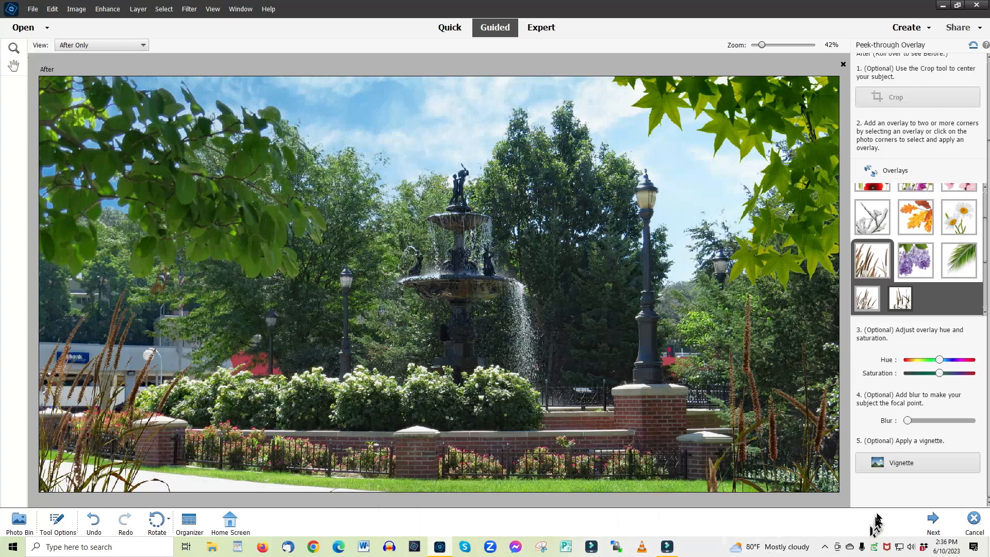
click(906, 466)
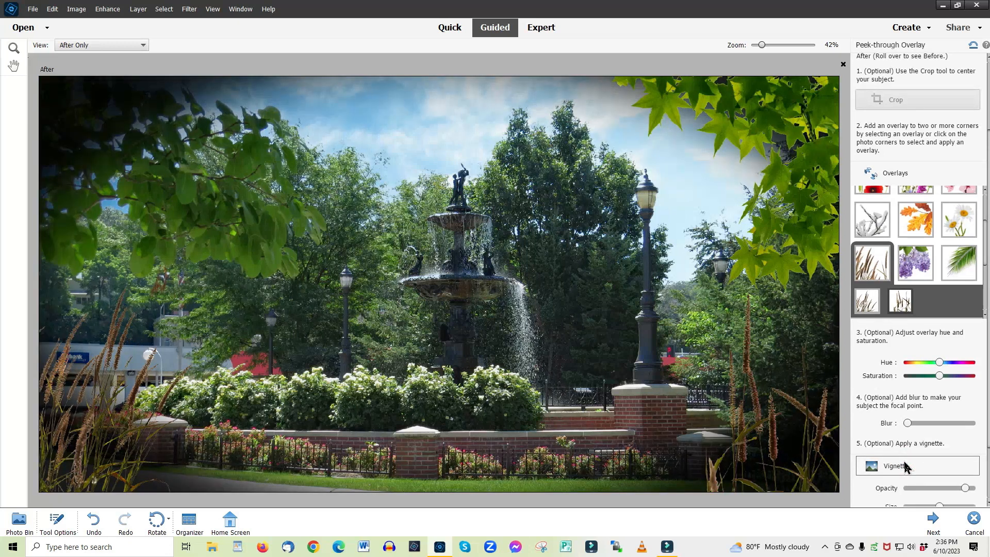
drag(965, 488, 940, 486)
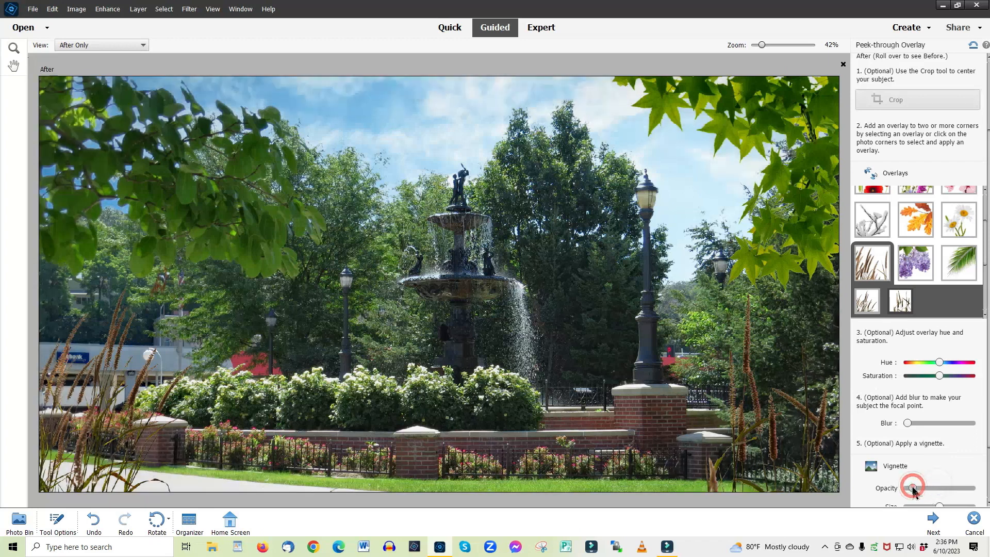
drag(913, 490, 916, 491)
scroll(910, 492, down, 3)
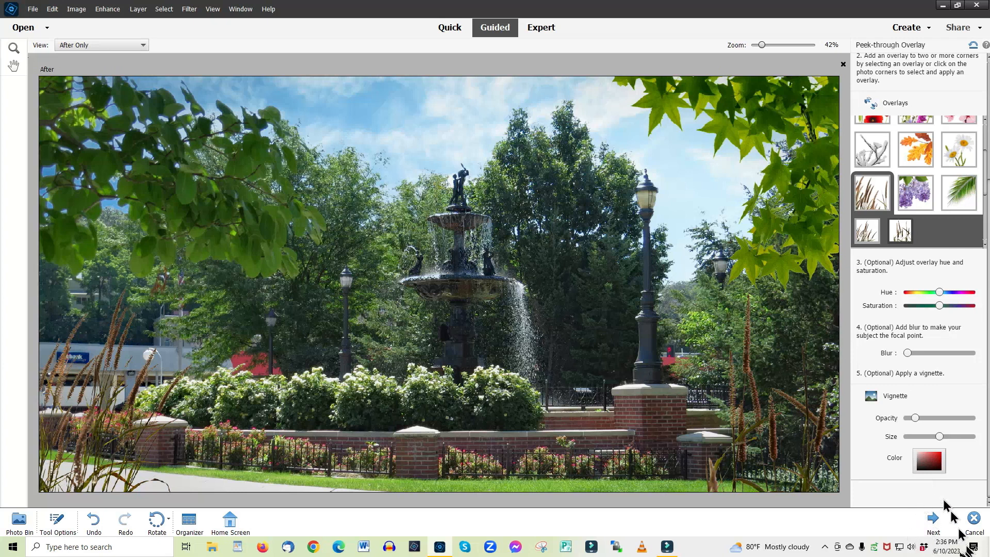
Step: Finish the Peek-through Overlay edit, continue in Expert mode and open the photo in Moving Elements
click(933, 521)
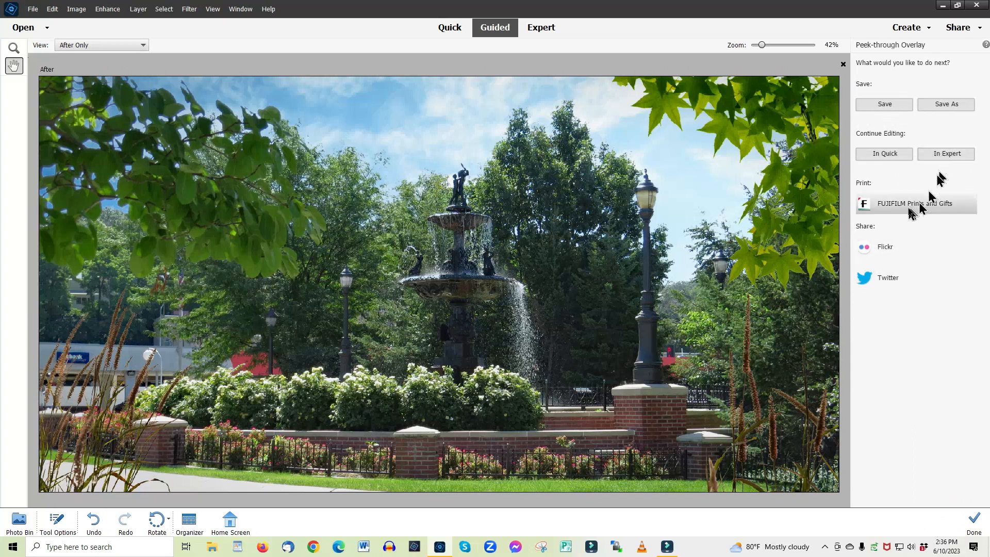
click(945, 153)
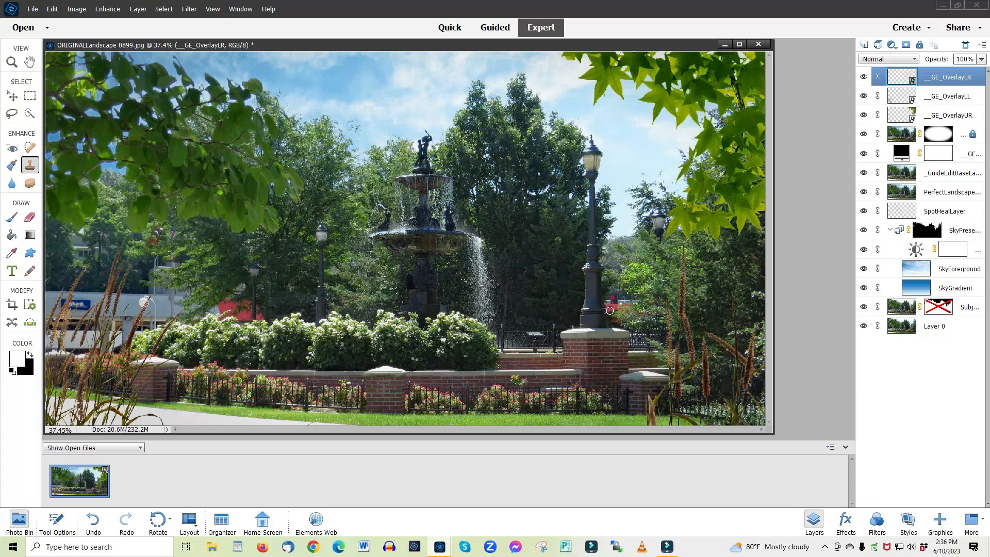
click(110, 11)
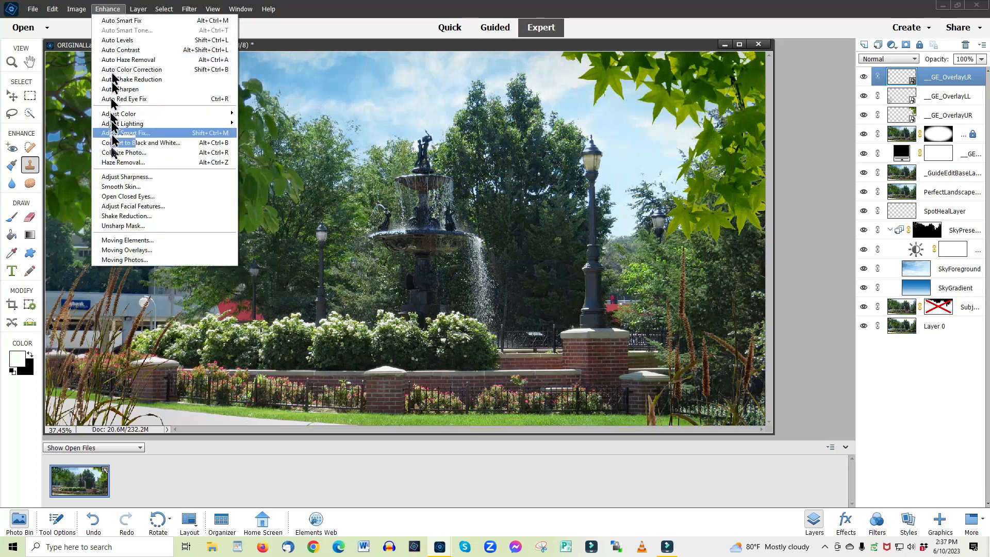
click(133, 244)
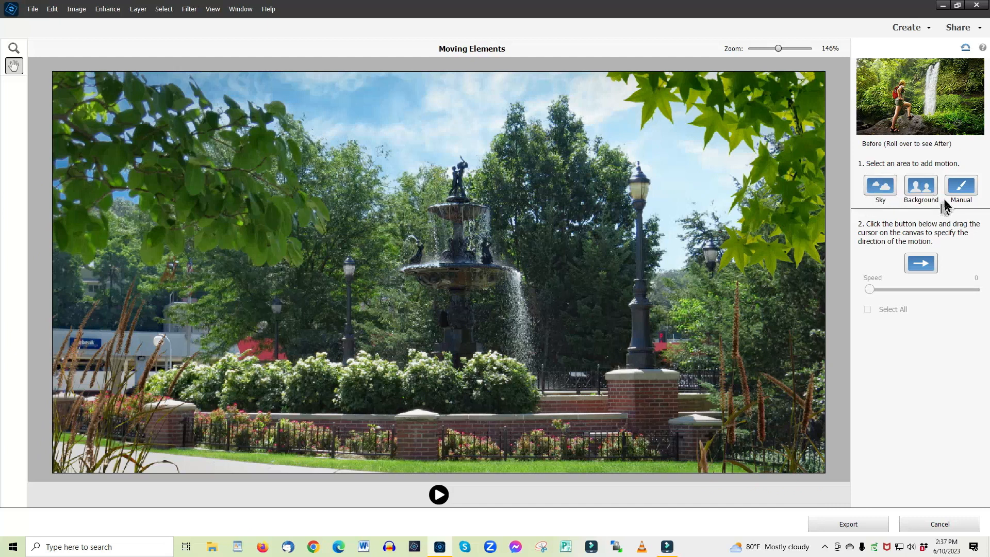
Step: Use manual Quick selection to select the water falling from the lower basin's right side and the upper tier's right side, removing excess areas
click(957, 191)
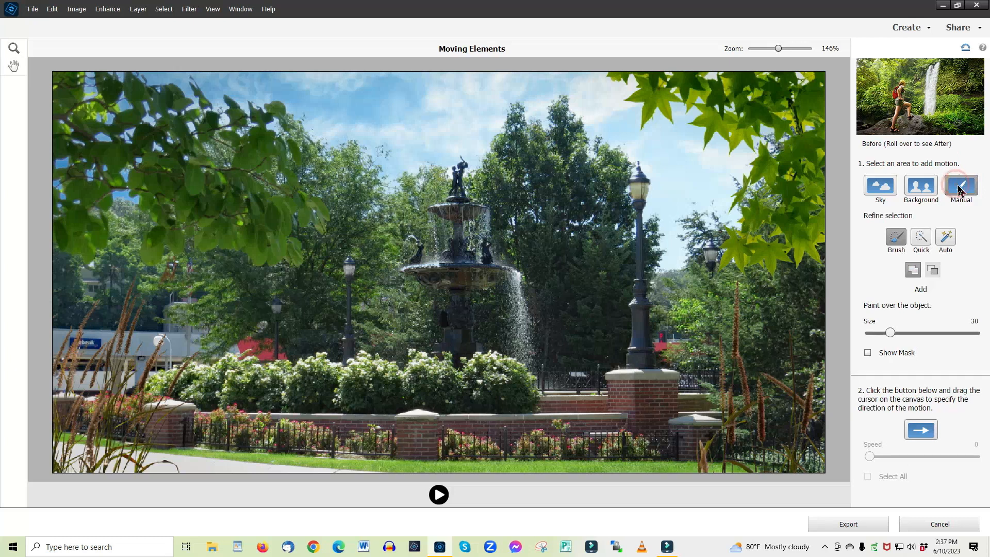
click(921, 239)
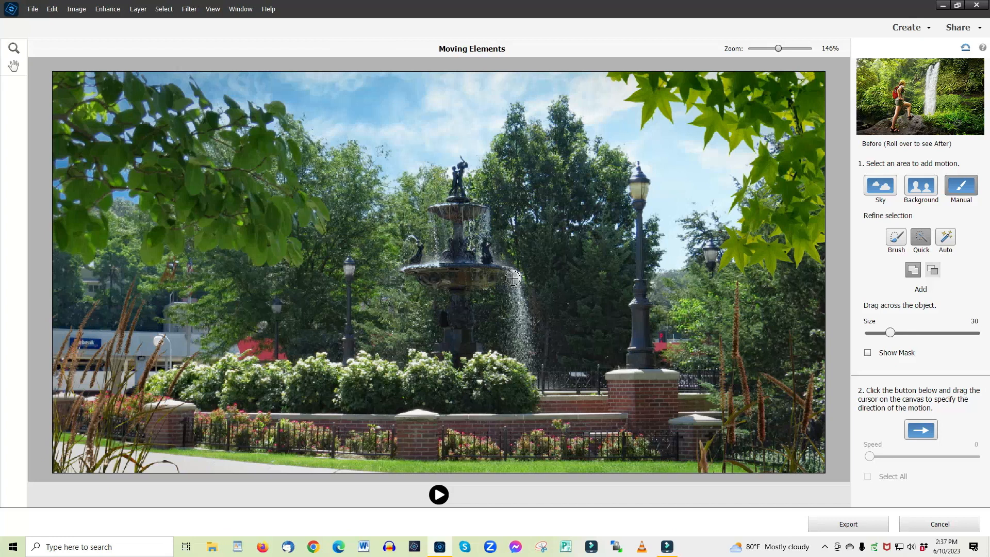
mouse_move(513, 277)
mouse_down()
mouse_move(496, 297)
mouse_move(518, 312)
mouse_move(522, 353)
mouse_up()
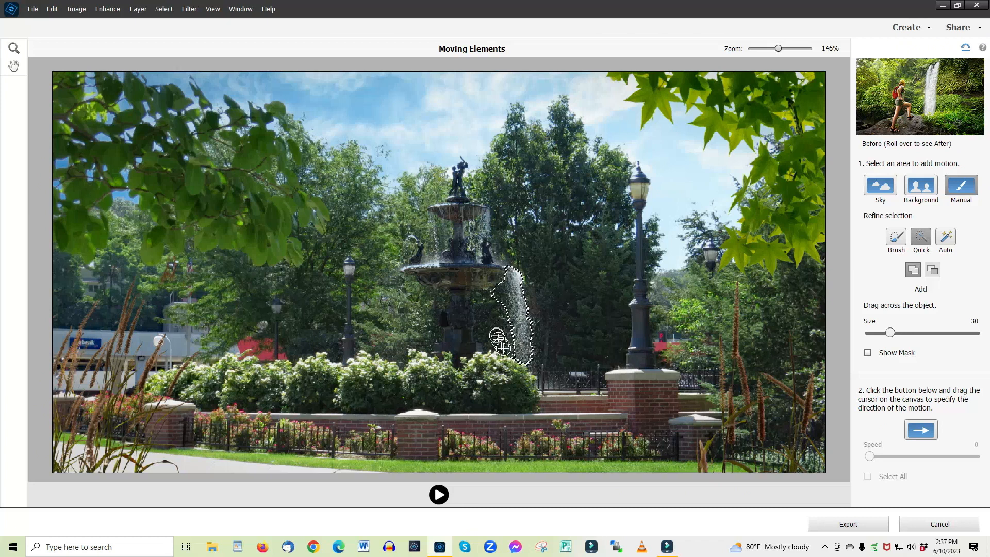
key(alt)
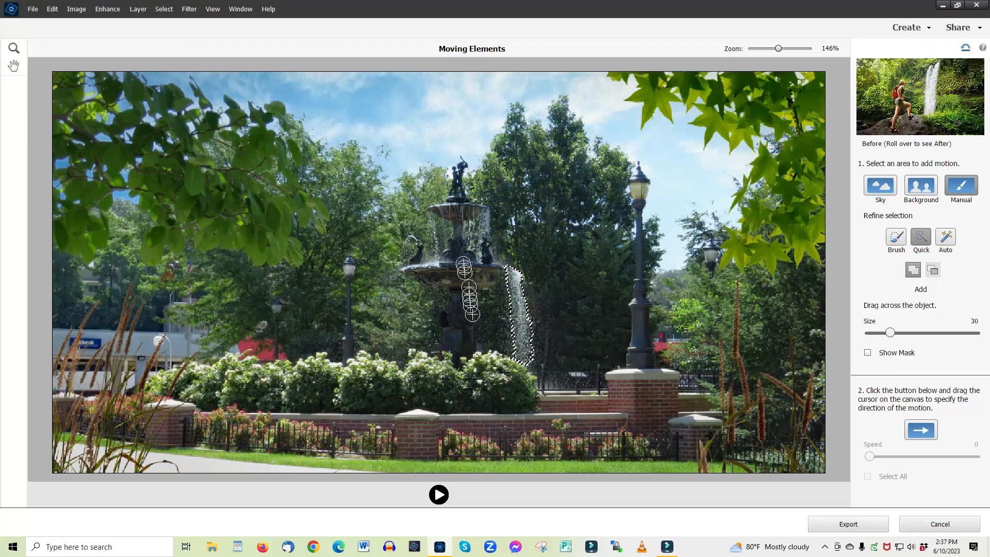
click(478, 213)
drag(479, 237, 476, 225)
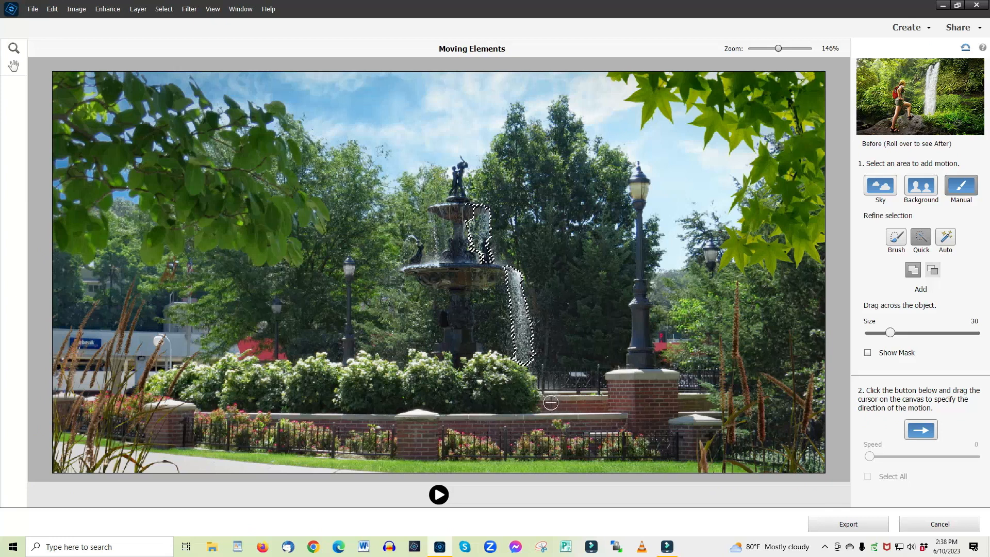
Step: Set downward motion directions along the selected lower and upper waterfalls, preview the animation and exit Moving Elements without saving
click(911, 434)
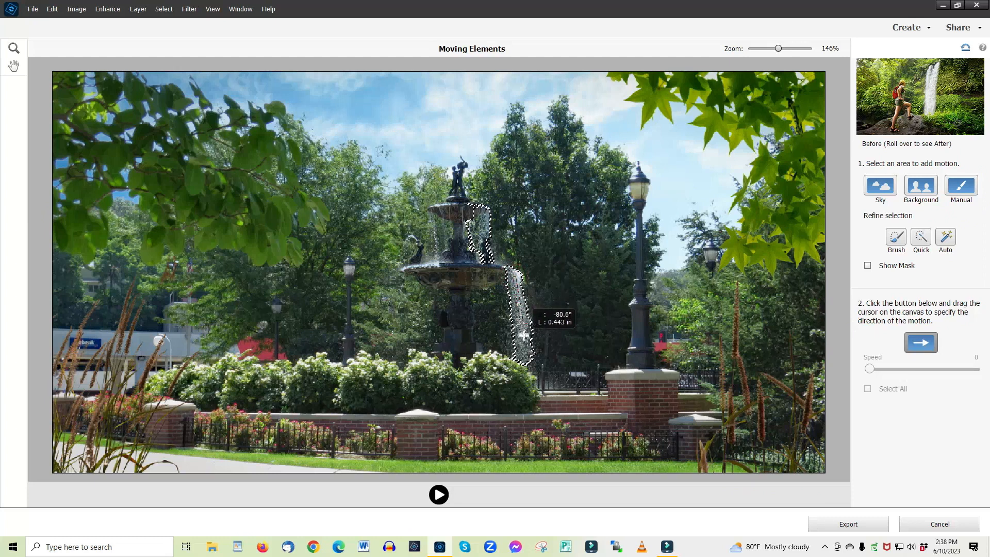
drag(524, 343, 524, 343)
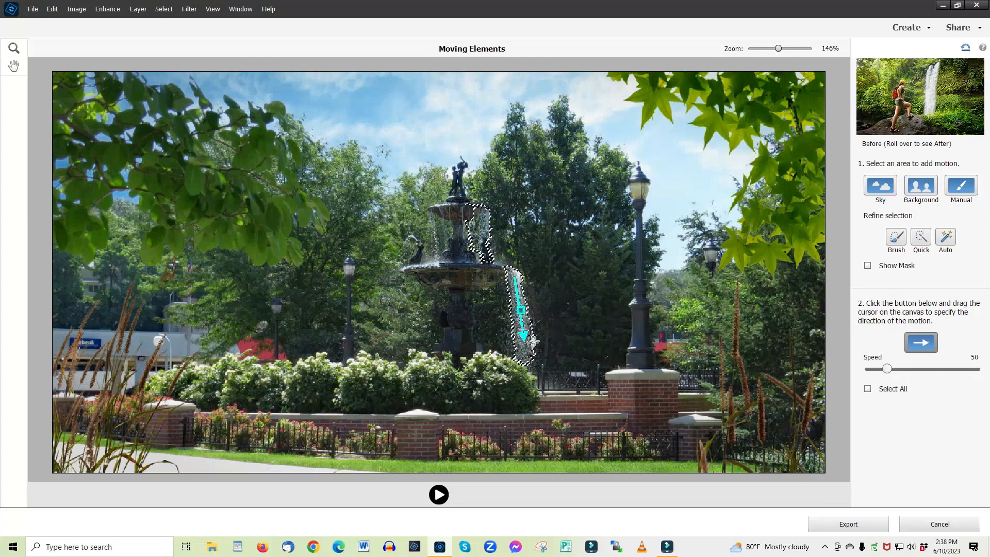
drag(478, 214, 480, 241)
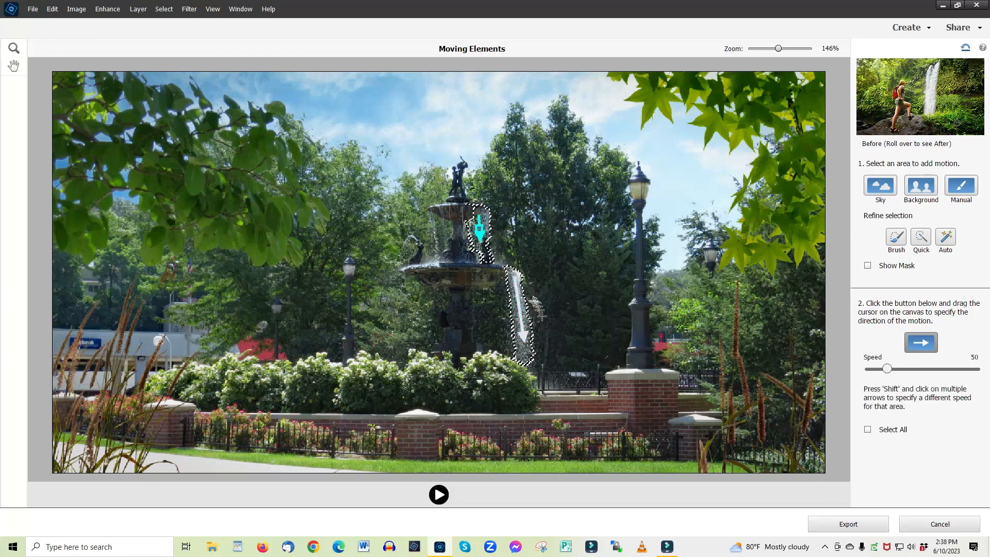
click(440, 497)
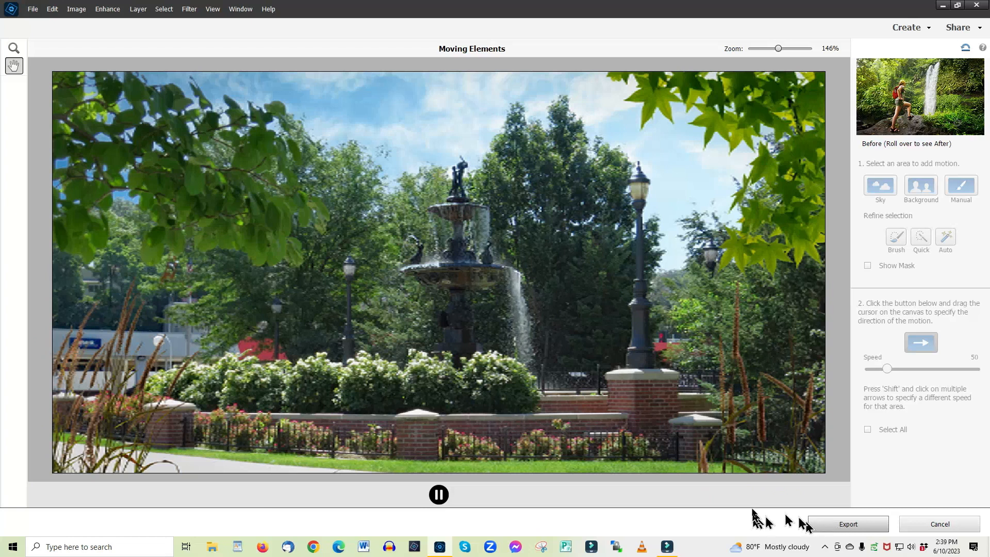
click(920, 525)
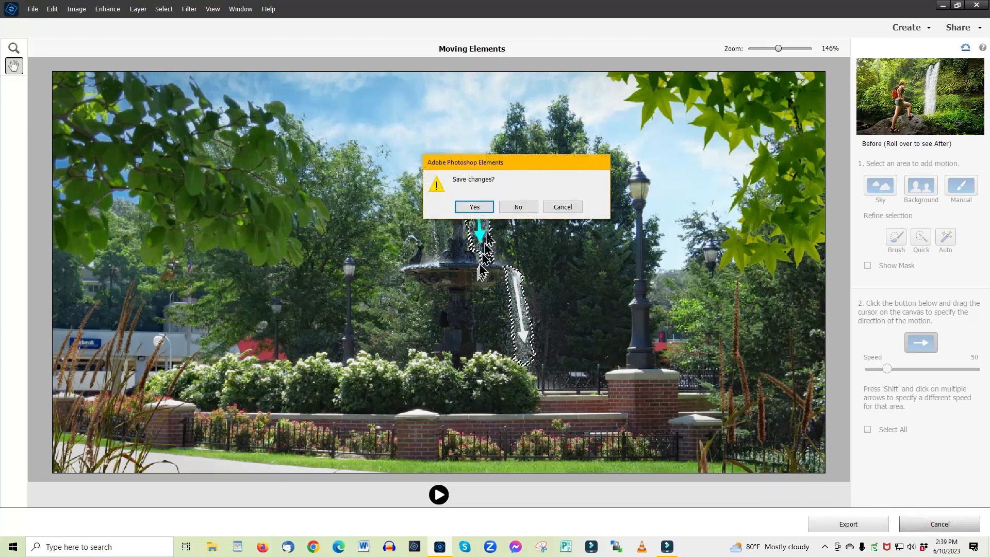
click(518, 207)
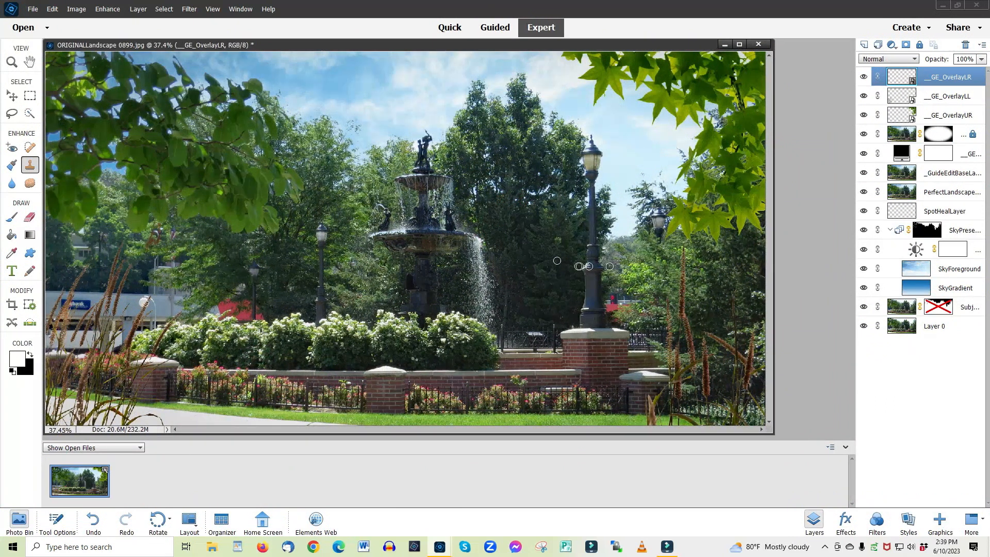
Step: Preview the animated soap bubbles overlay on the photo in Moving Overlays and exit without saving
click(108, 11)
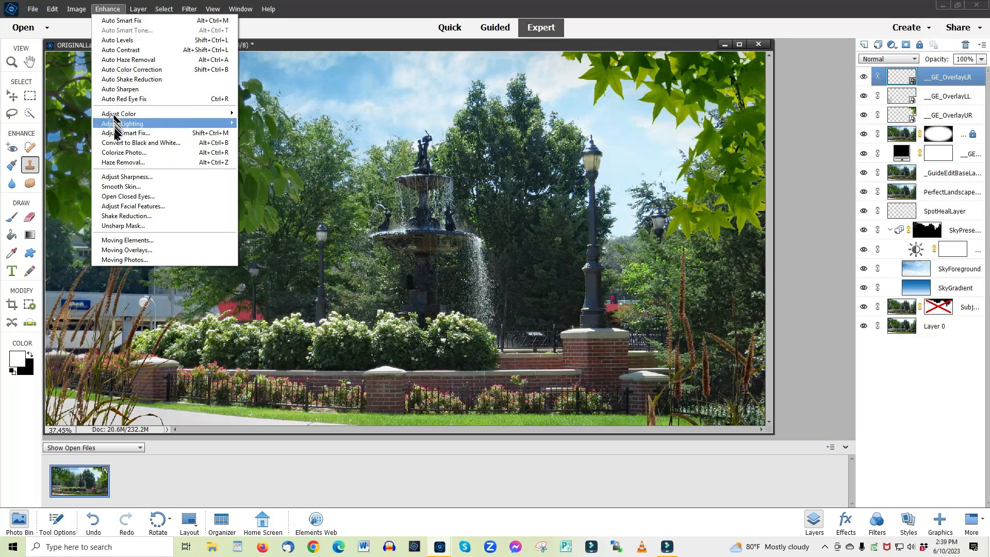
click(116, 250)
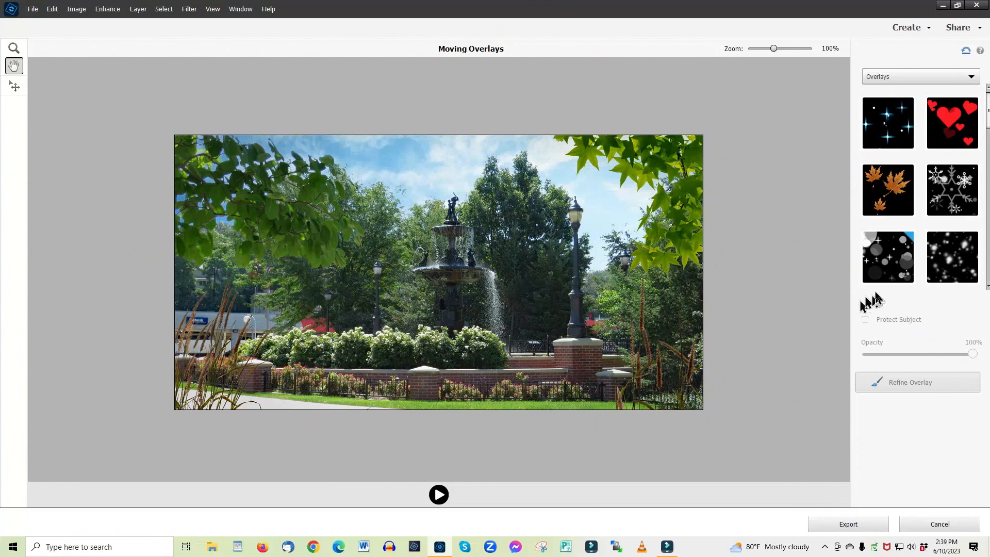
scroll(895, 258, down, 3)
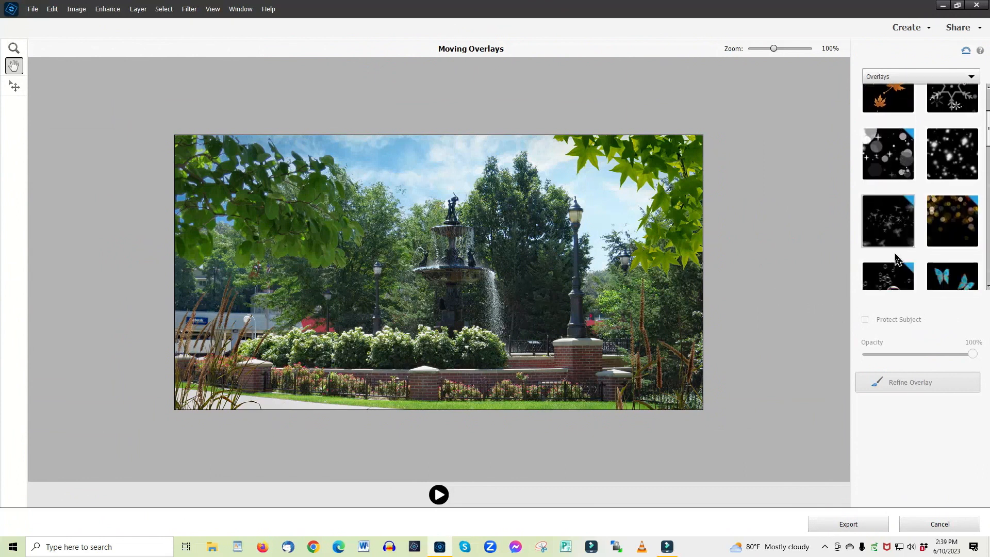
scroll(896, 261, down, 2)
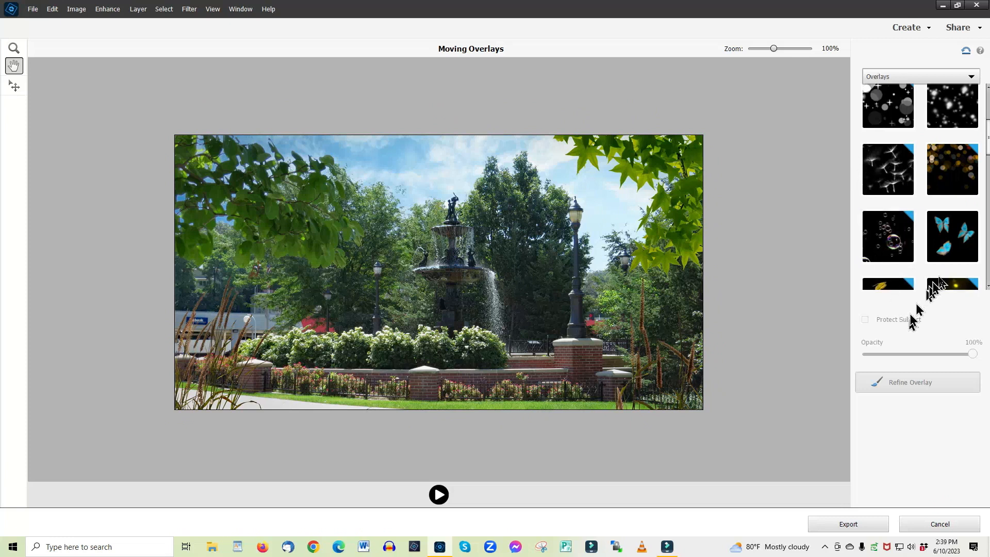
click(886, 240)
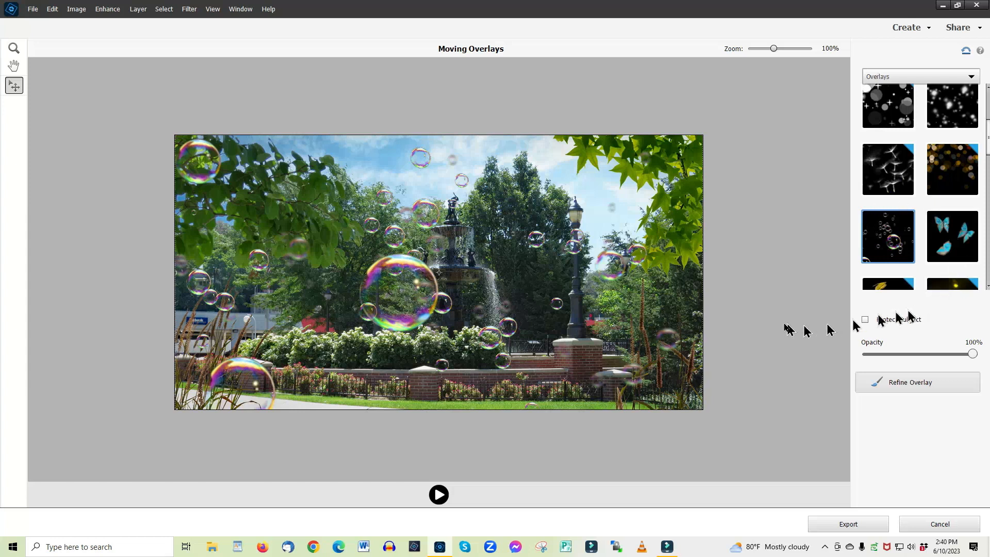
click(438, 495)
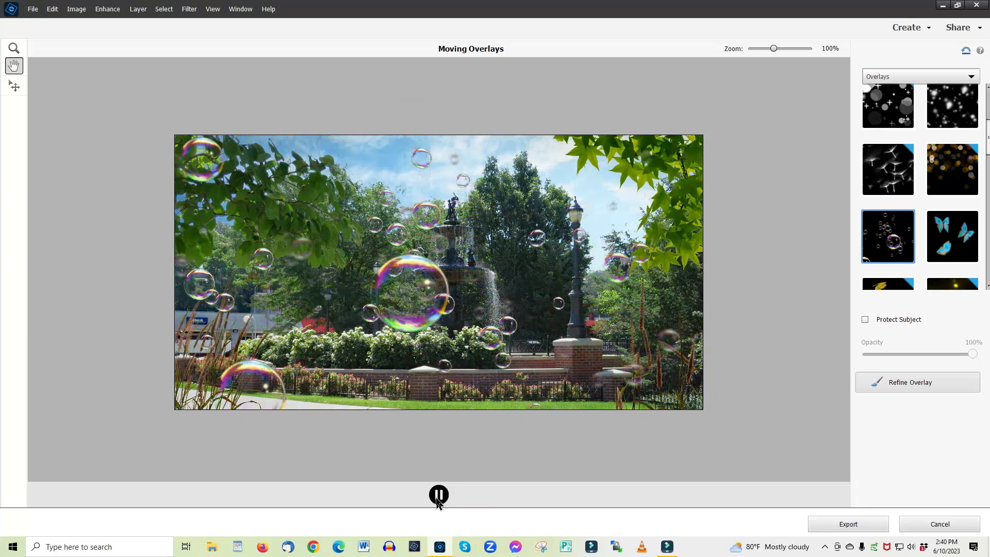
click(907, 525)
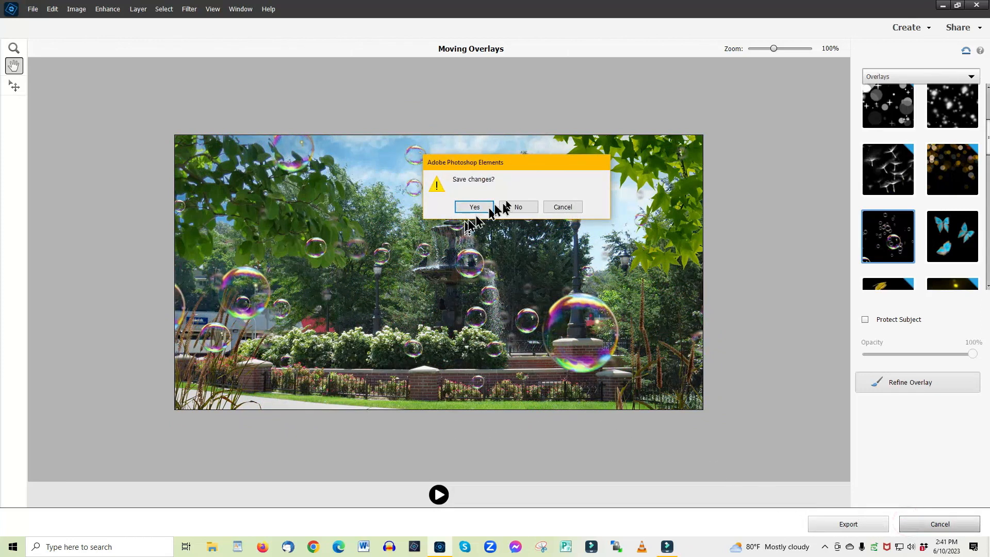
click(518, 208)
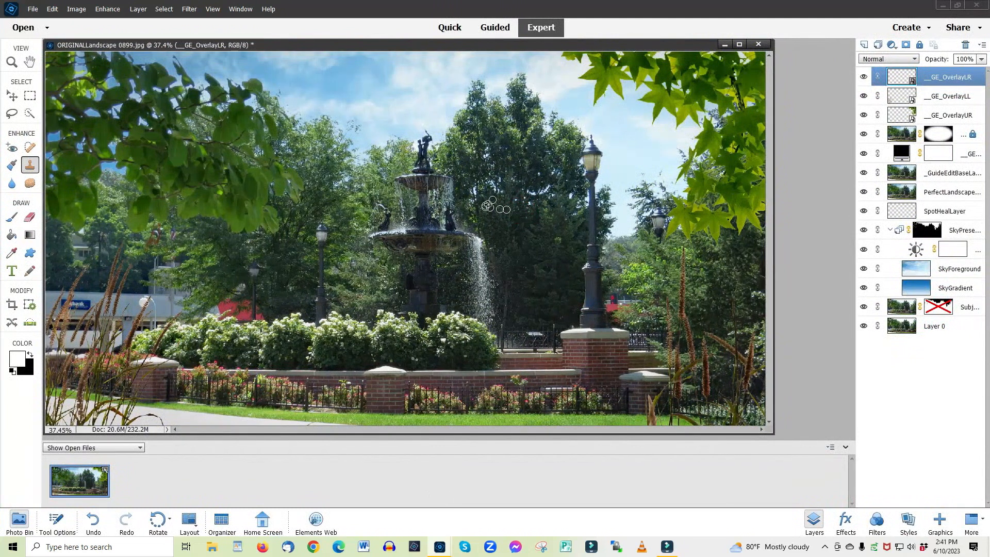
Step: Close the fountain landscape photo without saving its changes and switch to the Windows desktop
click(758, 45)
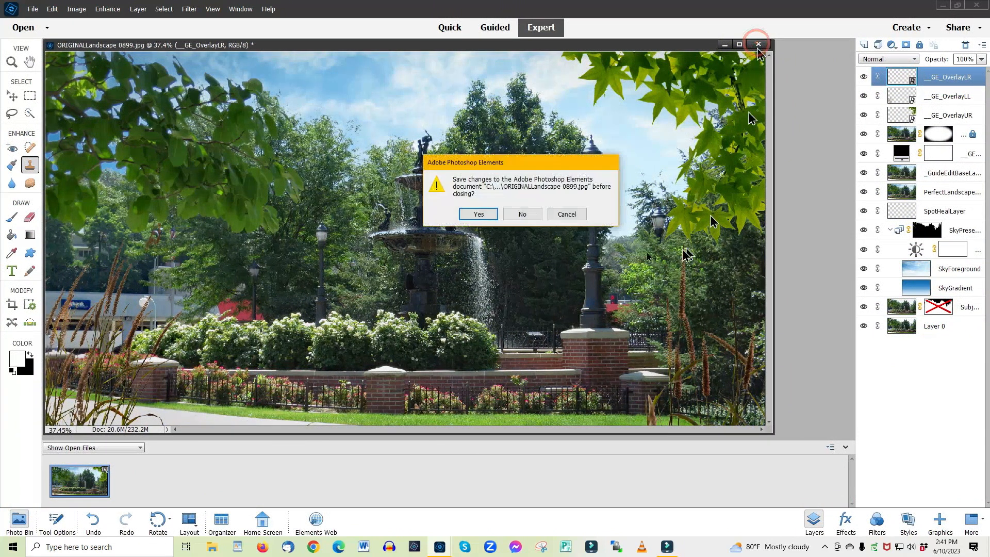
click(514, 214)
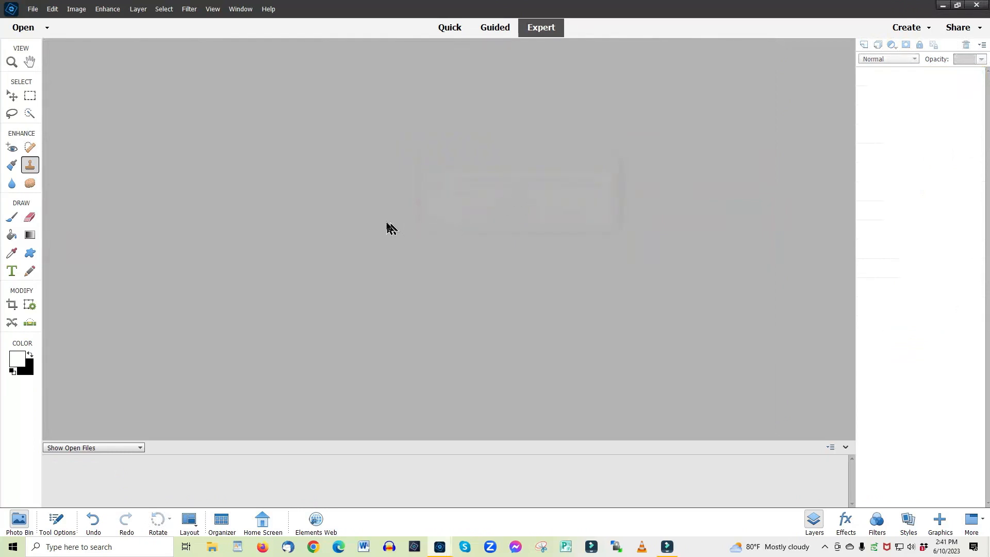
click(21, 28)
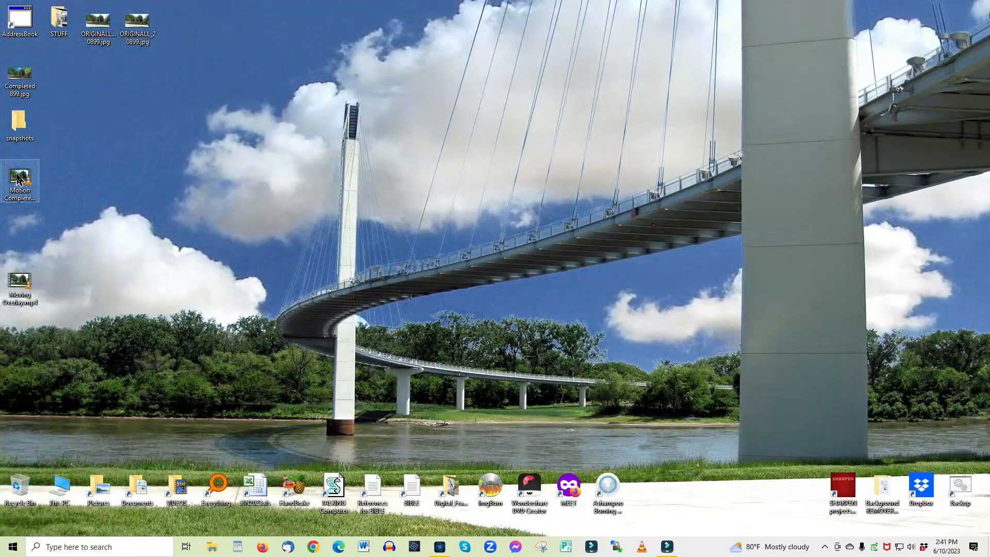
Step: Open the Motion Completed video from the desktop in VLC media player and play it
double_click(18, 174)
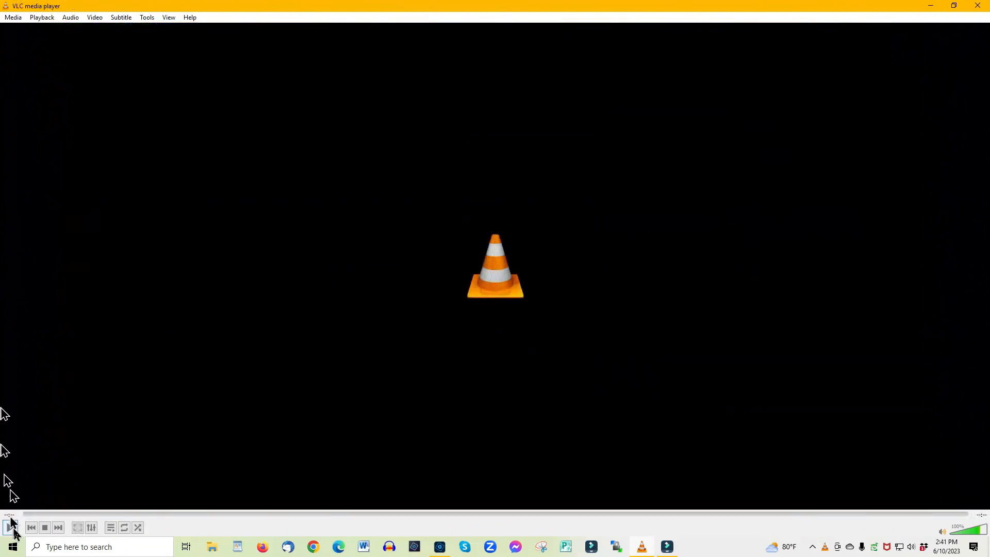
click(11, 527)
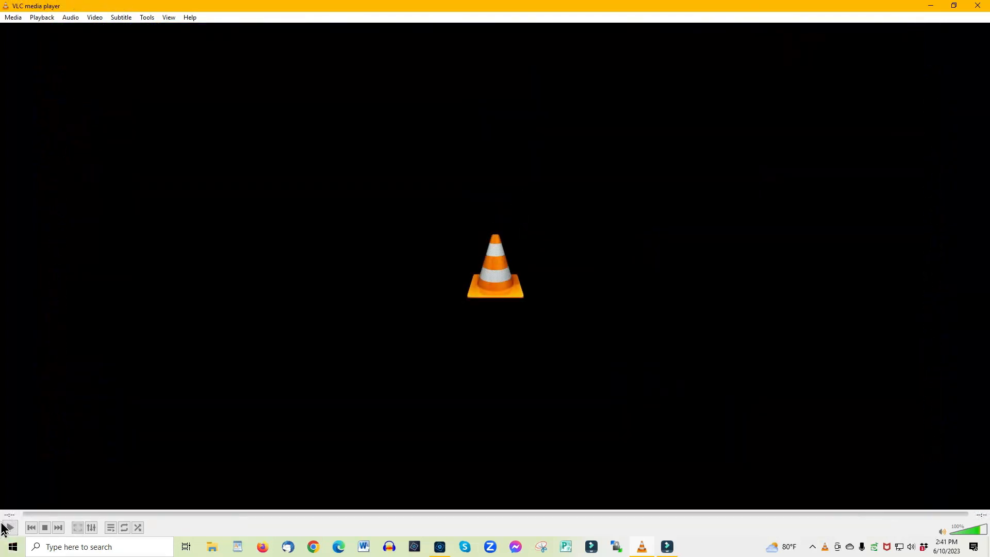
click(10, 528)
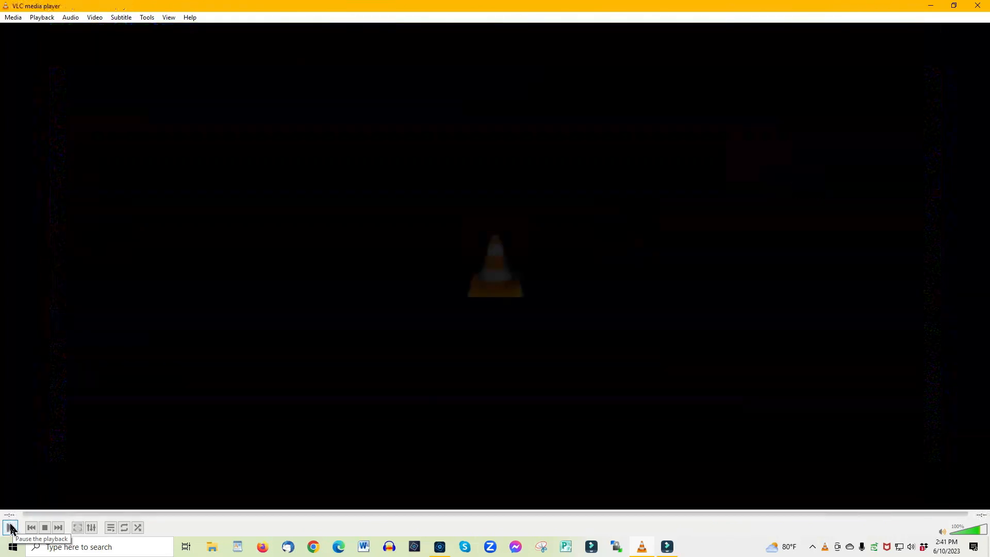
click(11, 528)
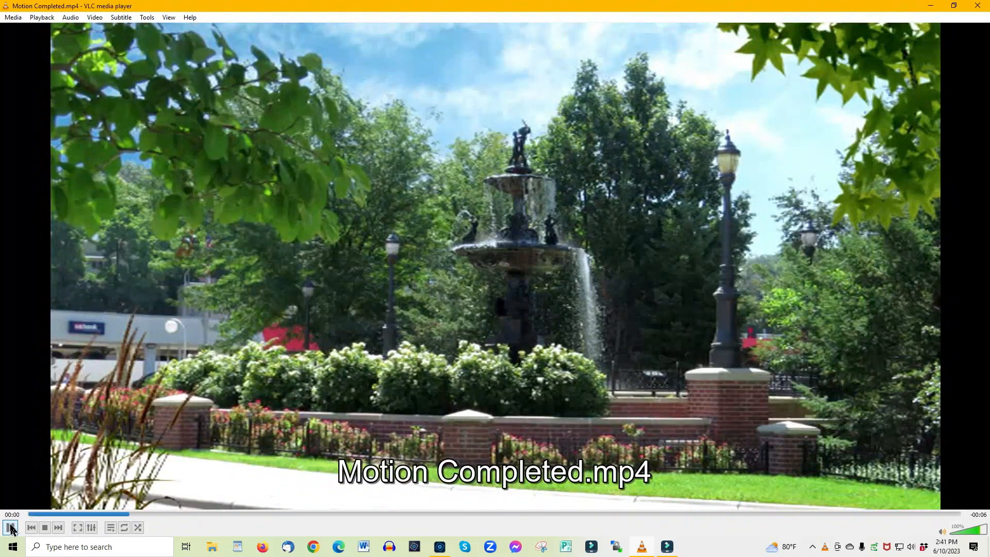